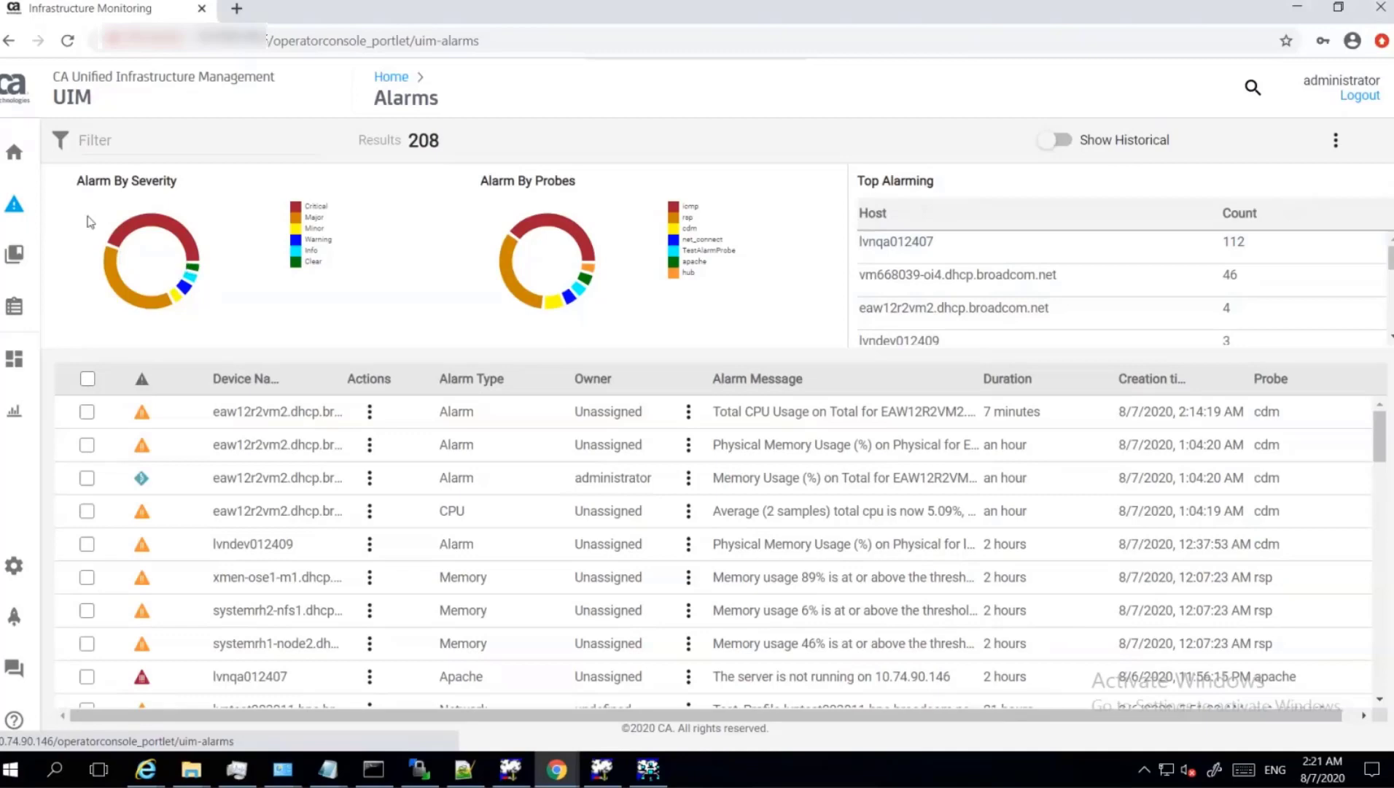
Step: Examine the alarm breakdowns by severity and by probe, and read through the full list of top alarming hosts
click(862, 309)
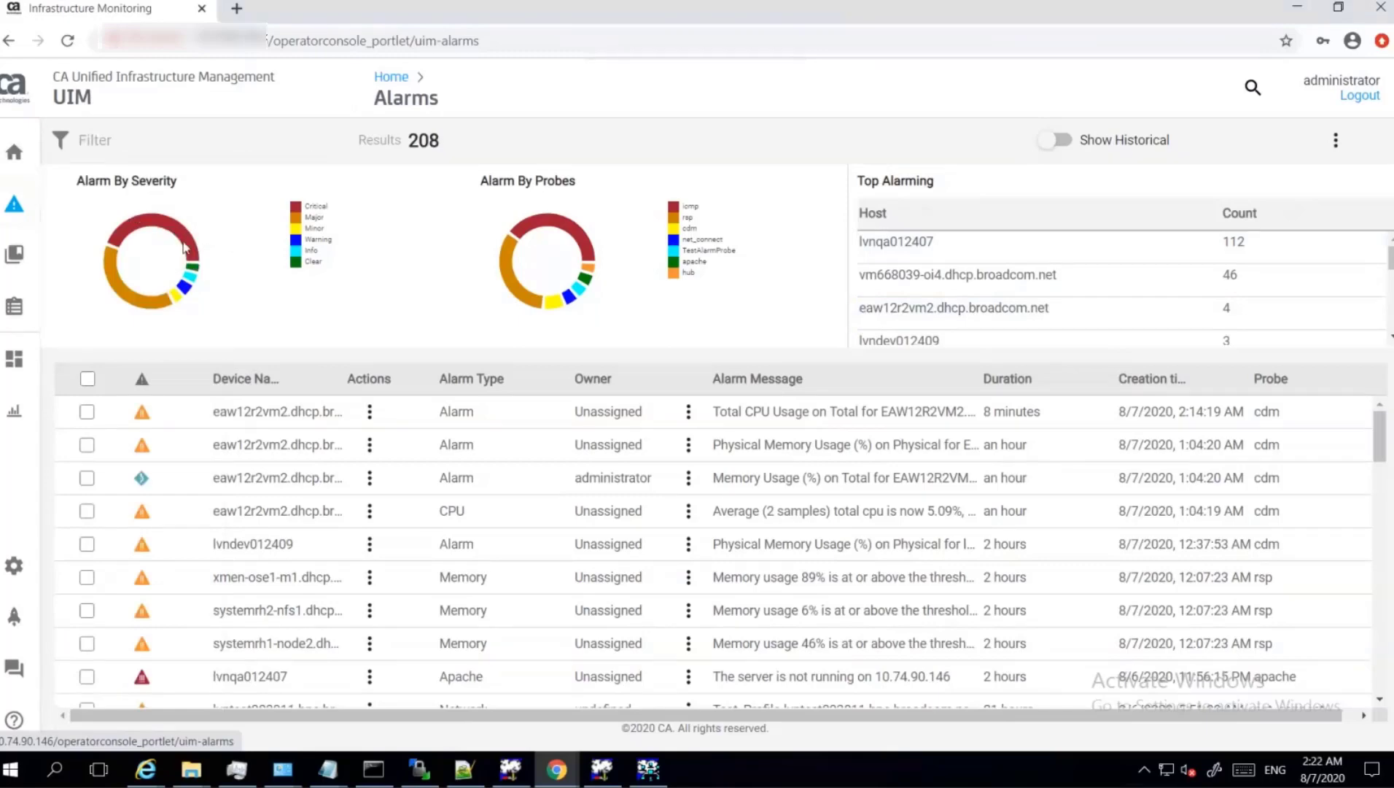
mouse_move(182, 239)
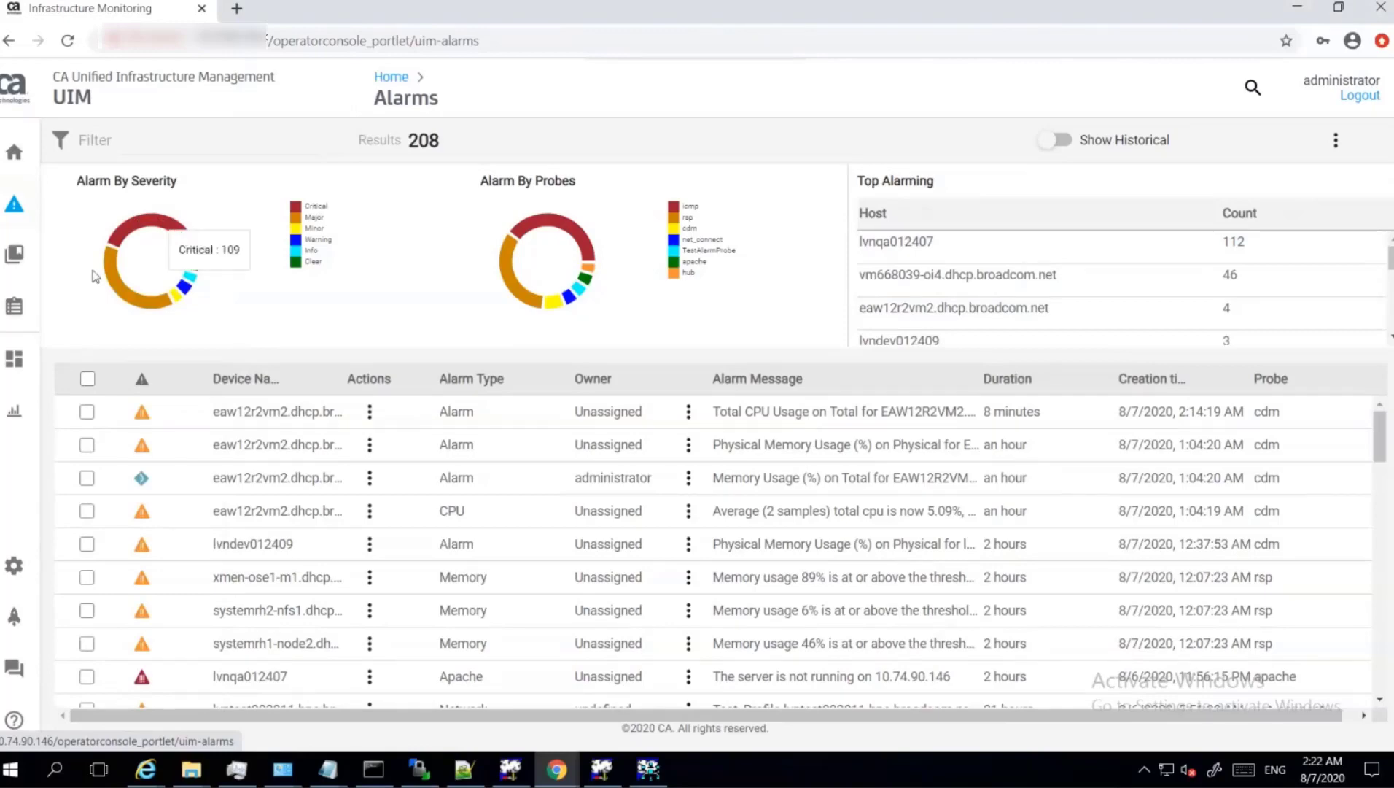
mouse_move(111, 272)
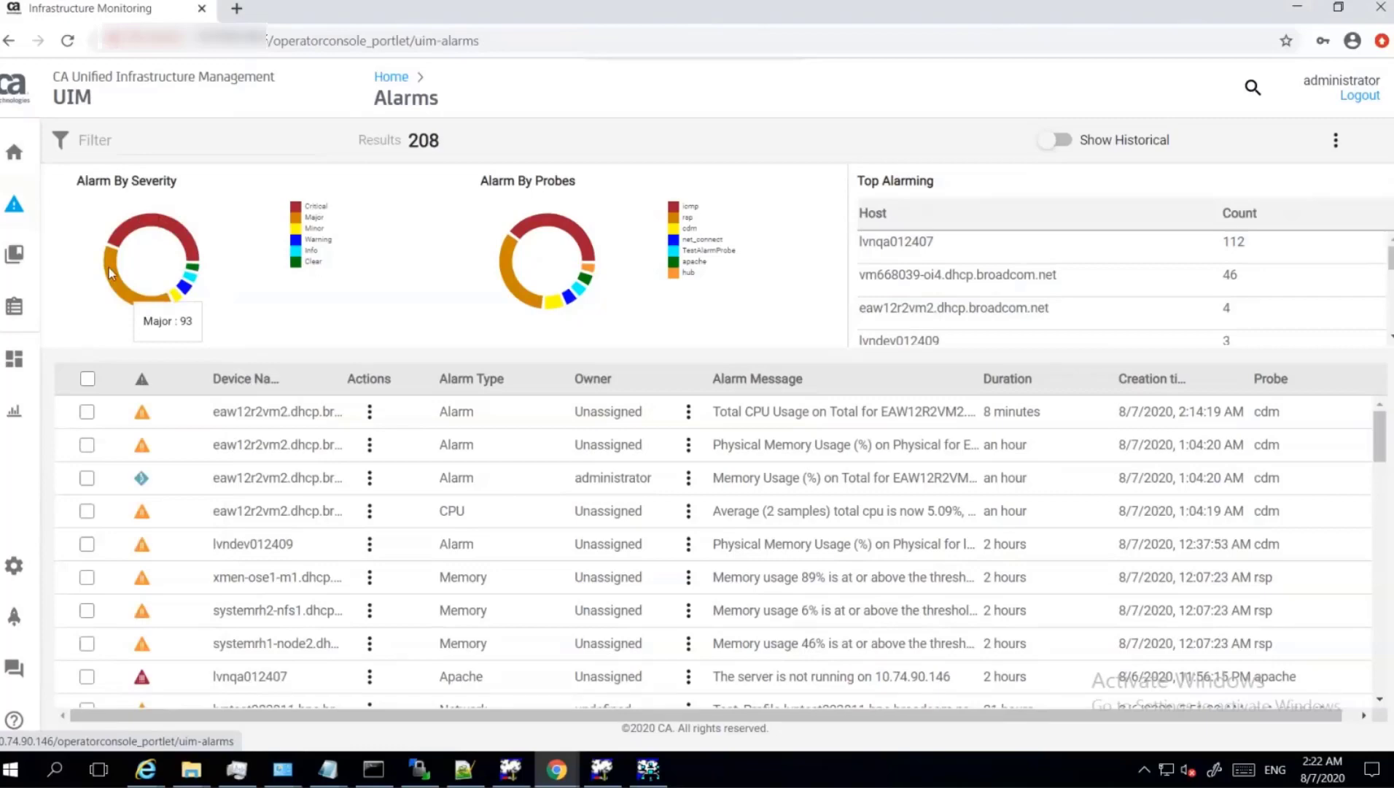
mouse_move(187, 293)
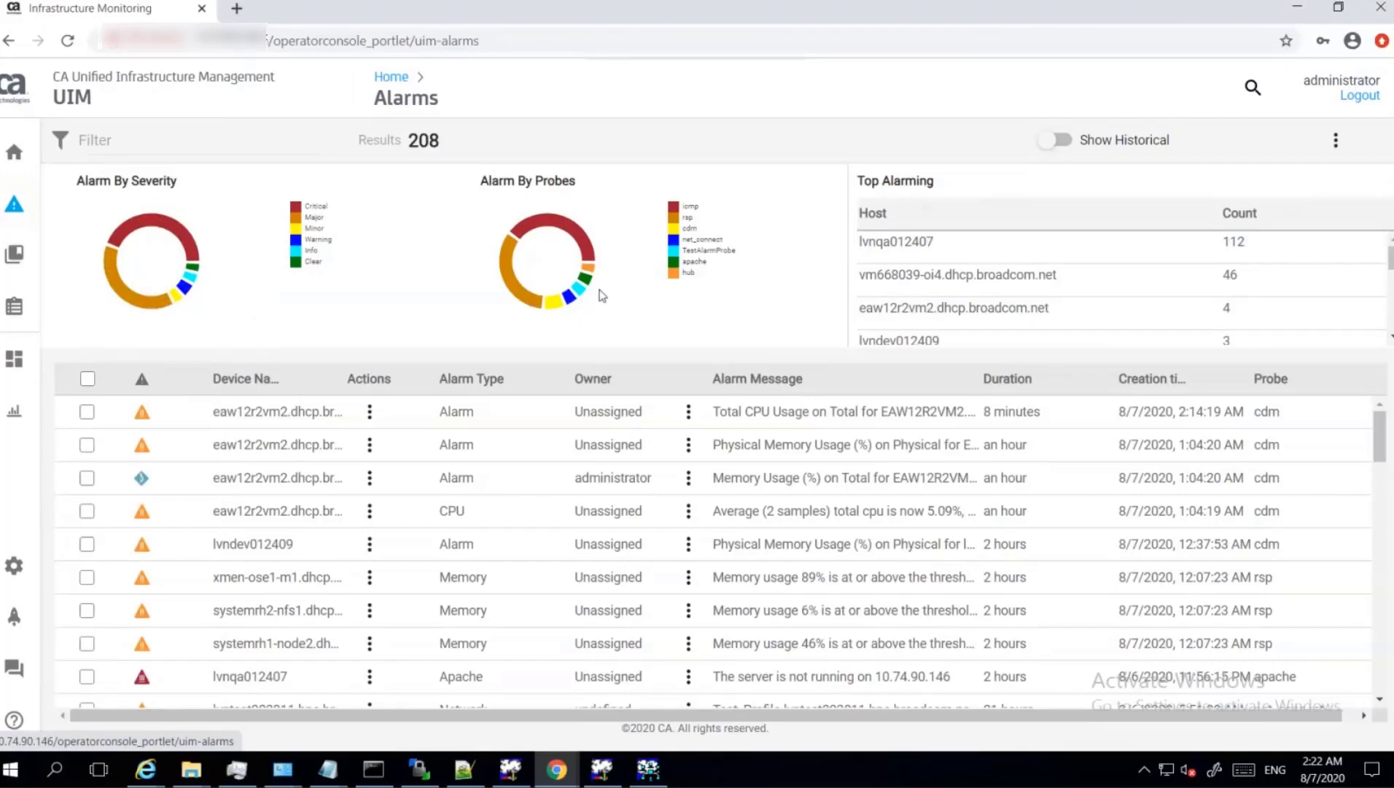
mouse_move(576, 232)
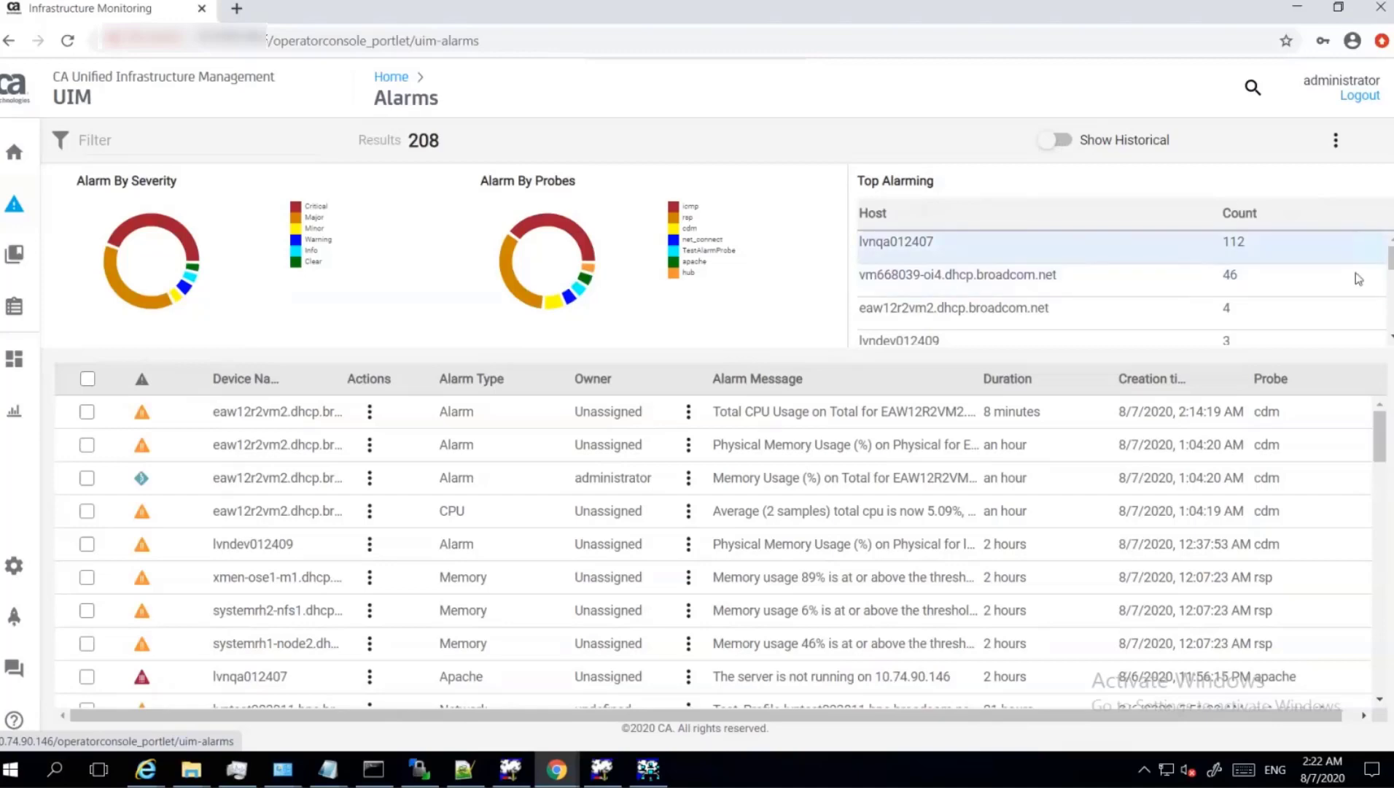
scroll(1260, 305, down, 5)
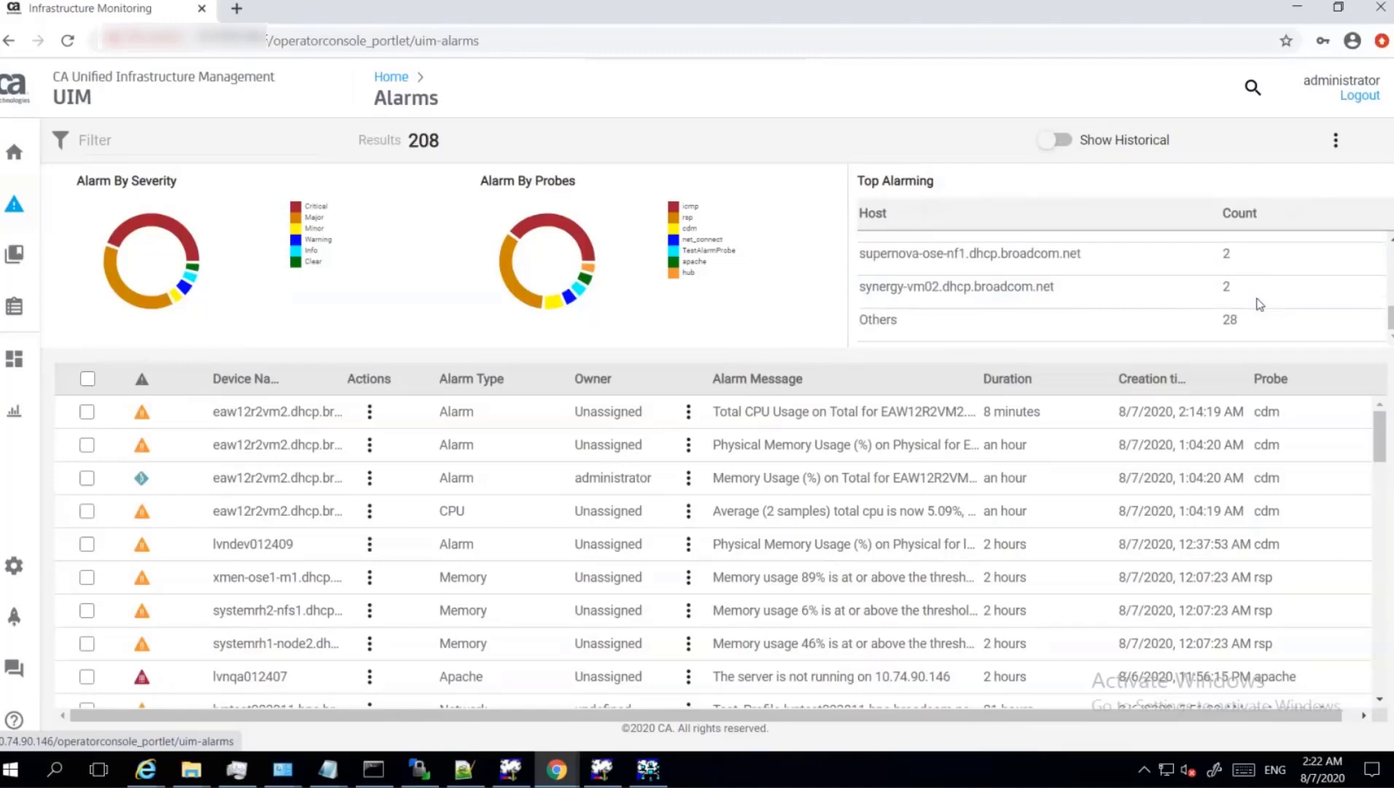
scroll(1260, 305, up, 5)
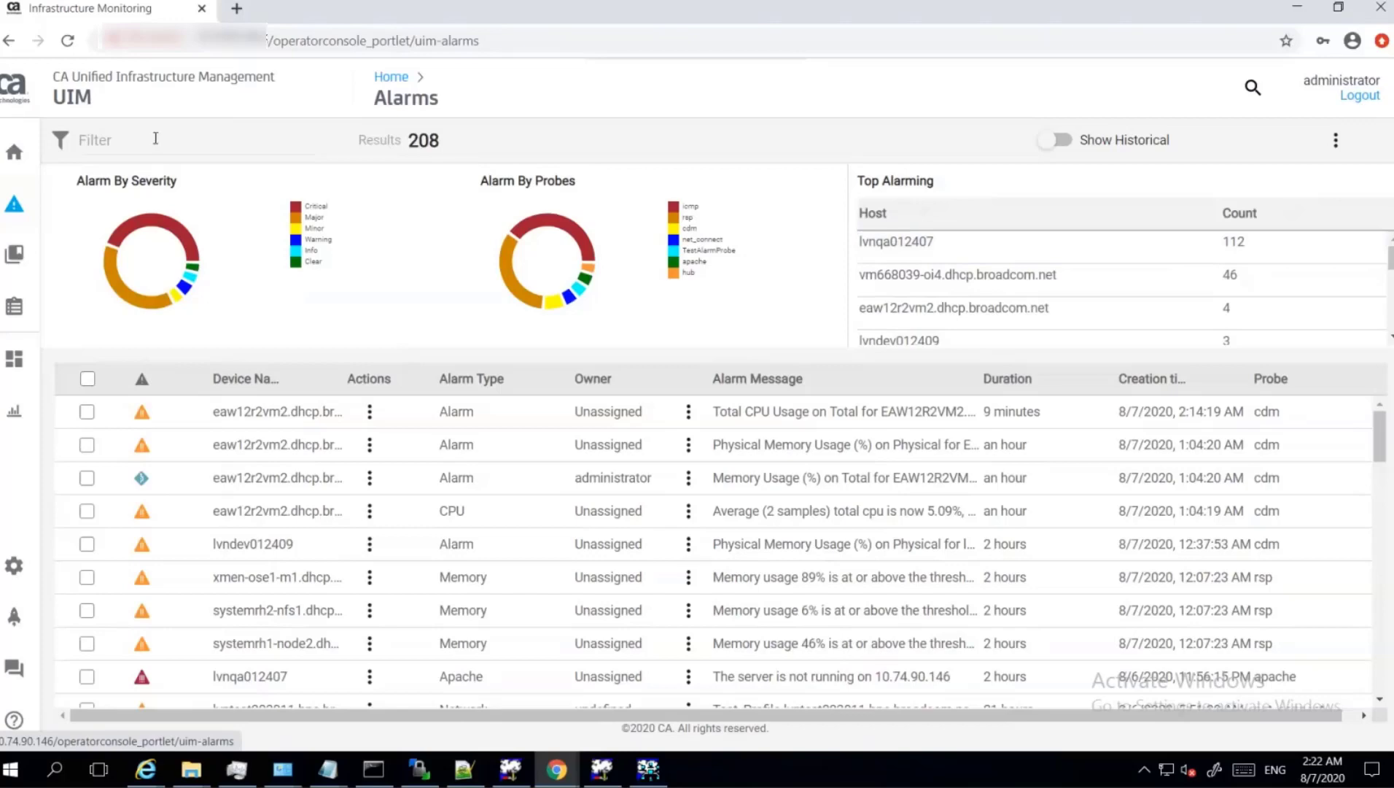
Step: Filter the alarms by "eaw" and clear the filter again
click(129, 144)
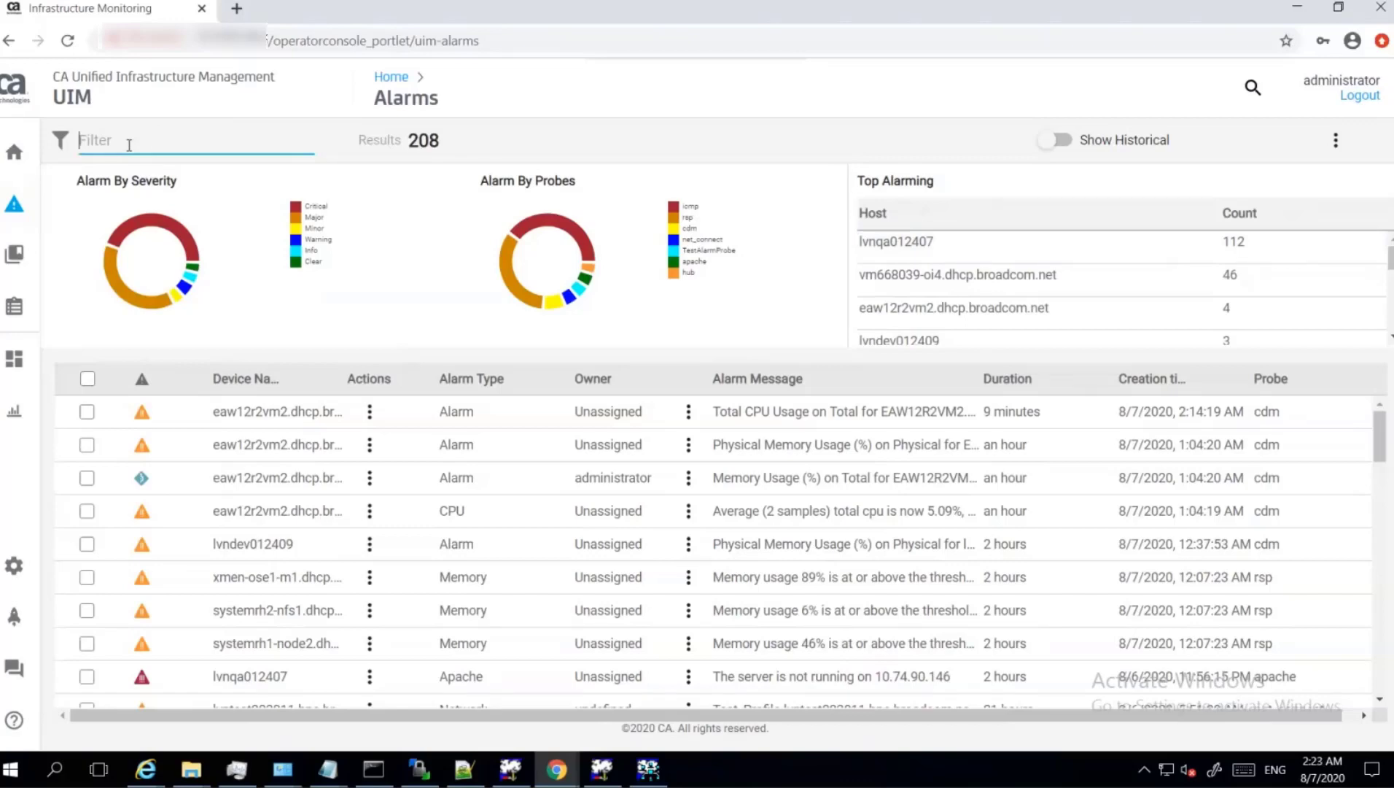
text(eaw)
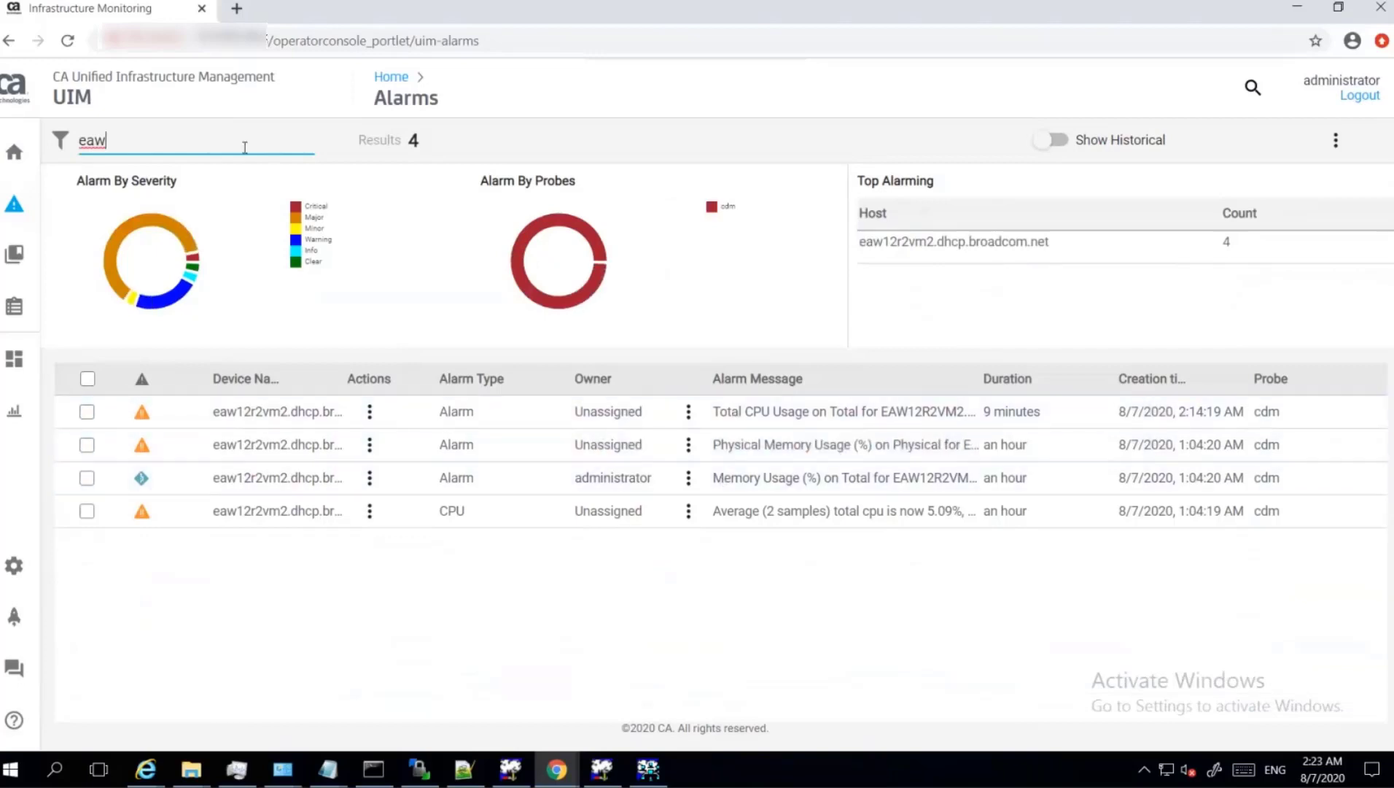
key(BackSpace)
key(BackSpace)
key(BackSpace)
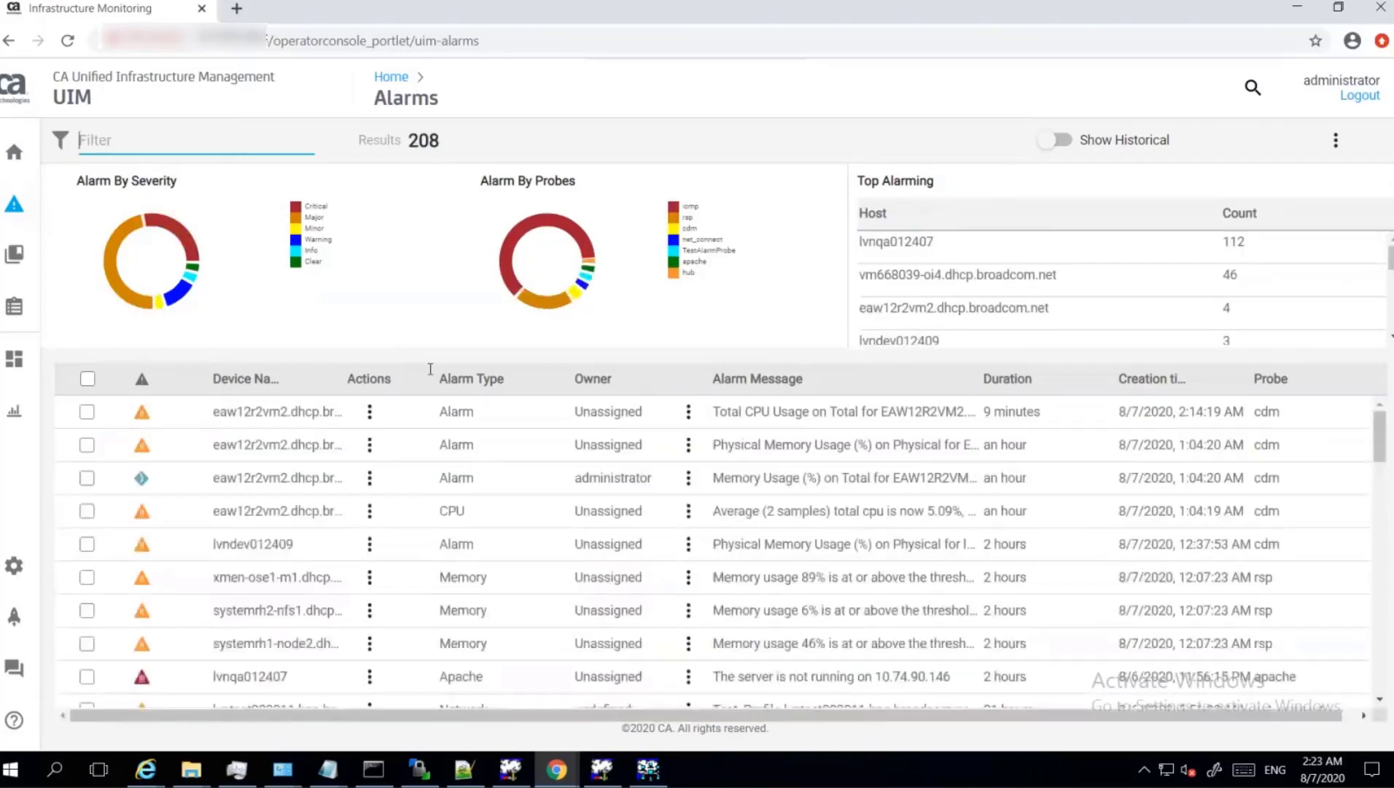
Step: Look over the alarm management and ownership options of the first Total CPU Usage alarm, plus the options for the whole alarm list
click(371, 414)
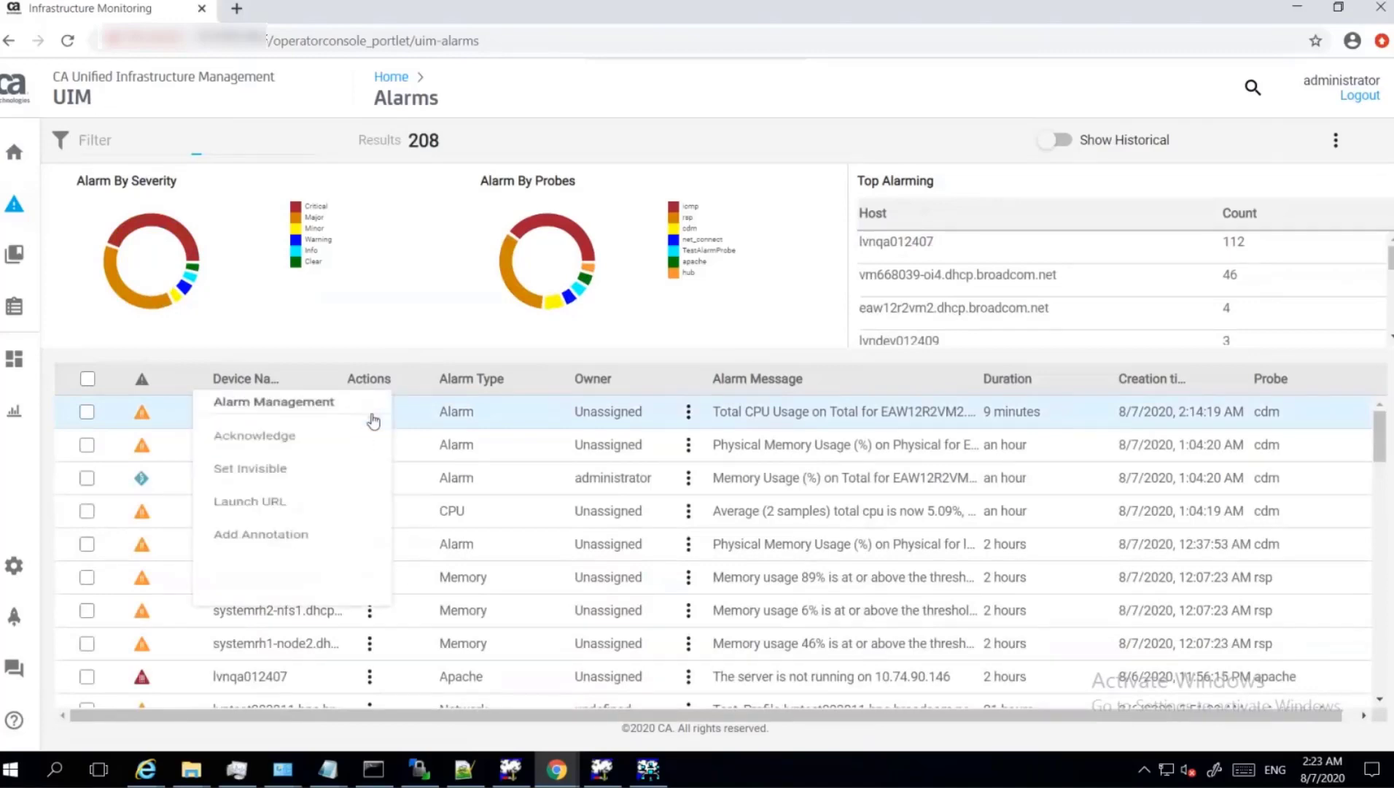
click(689, 413)
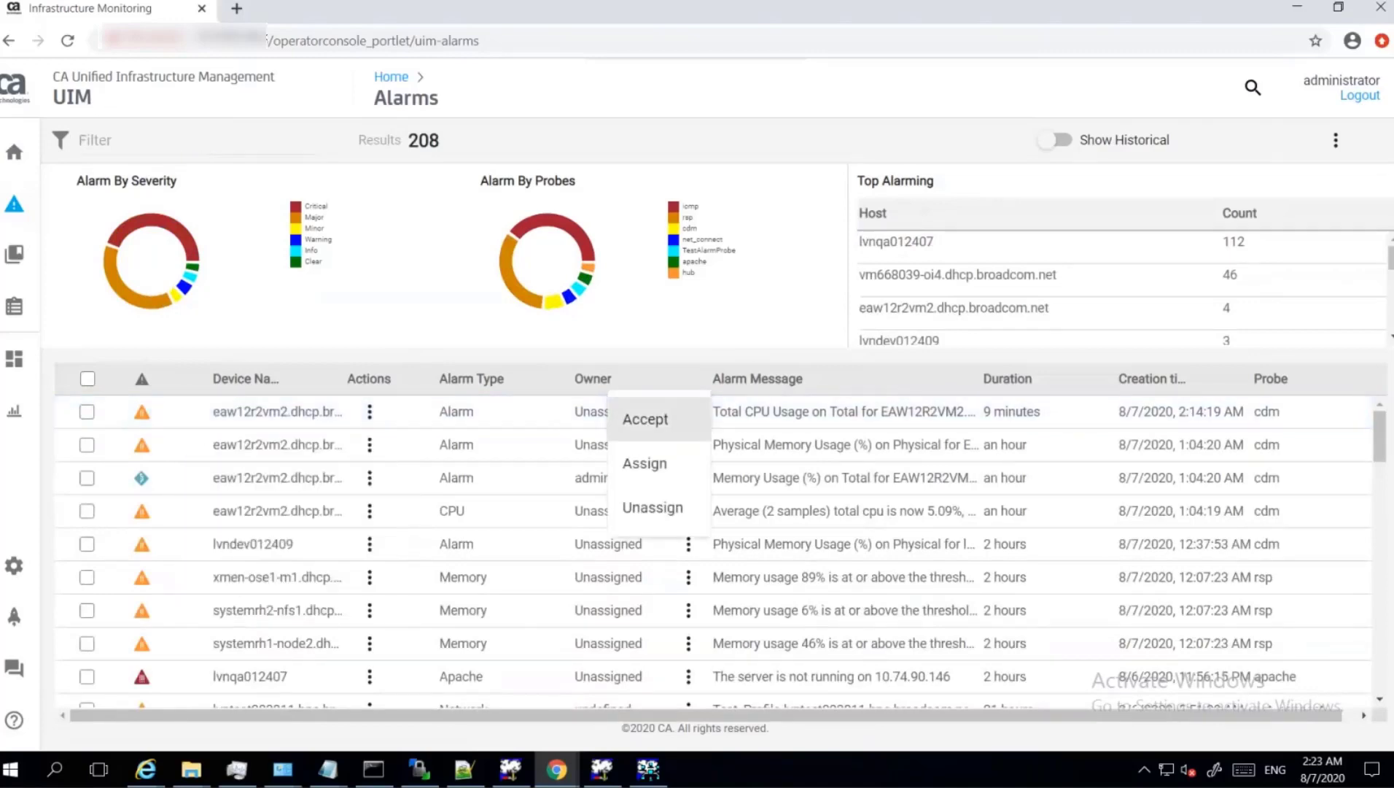
click(1336, 141)
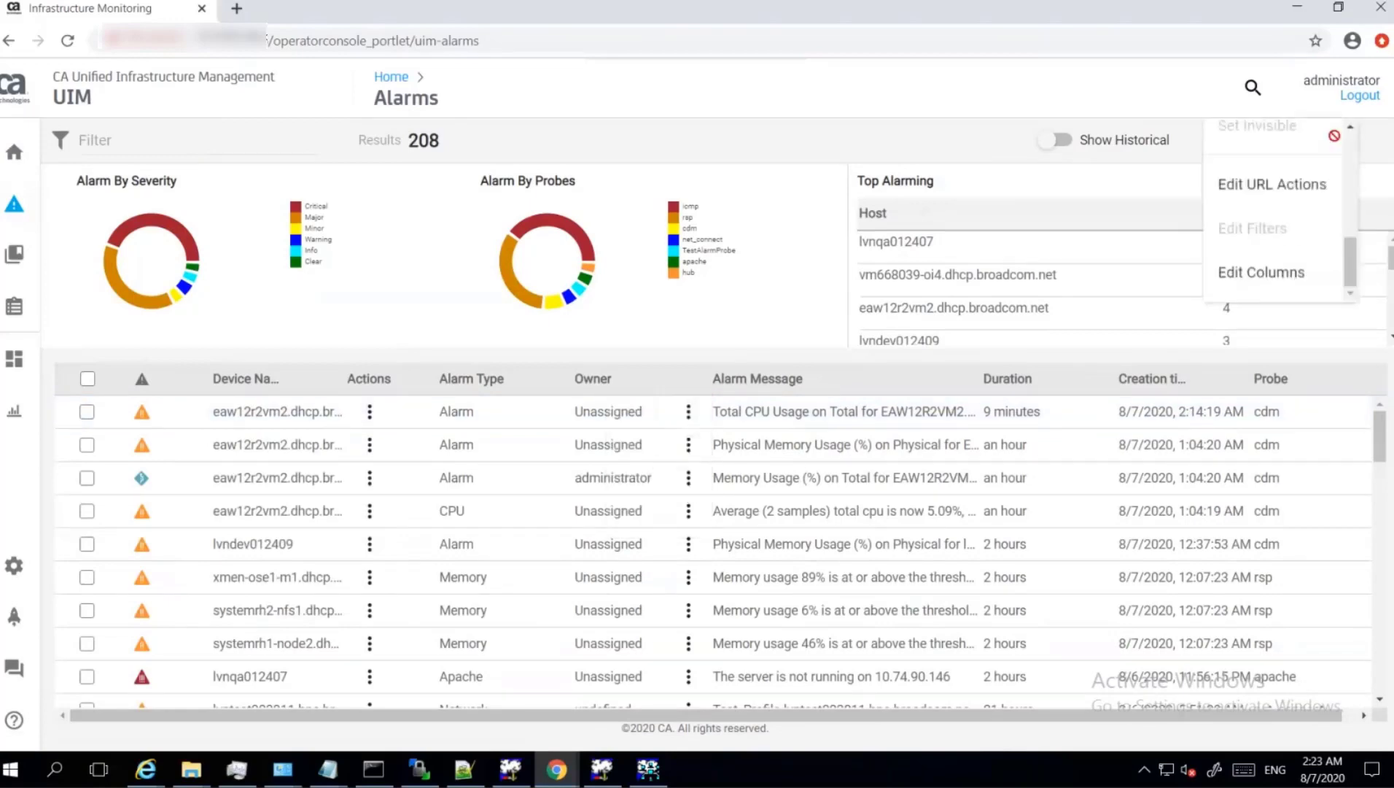
Step: Review the URL actions offered for the Total CPU Usage alarm and close the list without launching any
click(370, 413)
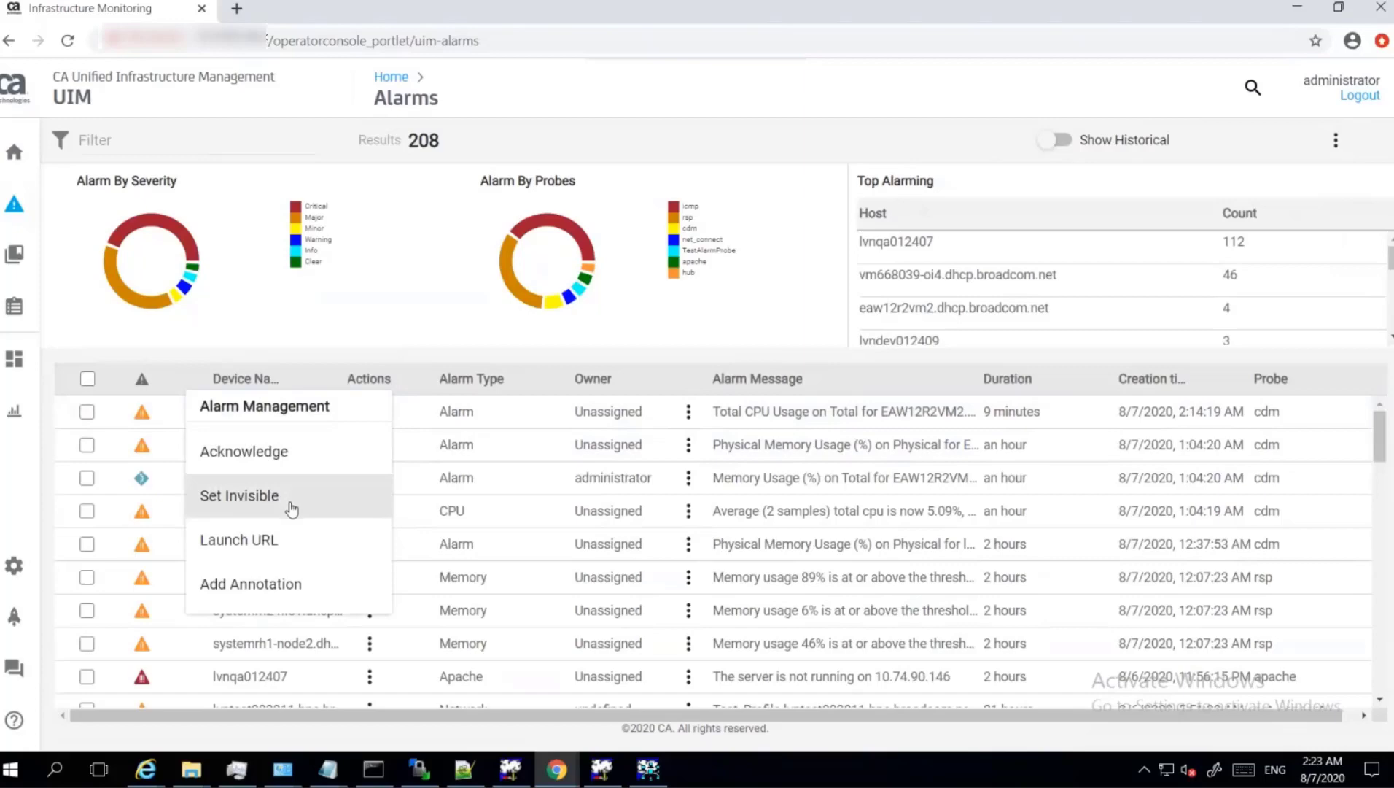
click(291, 541)
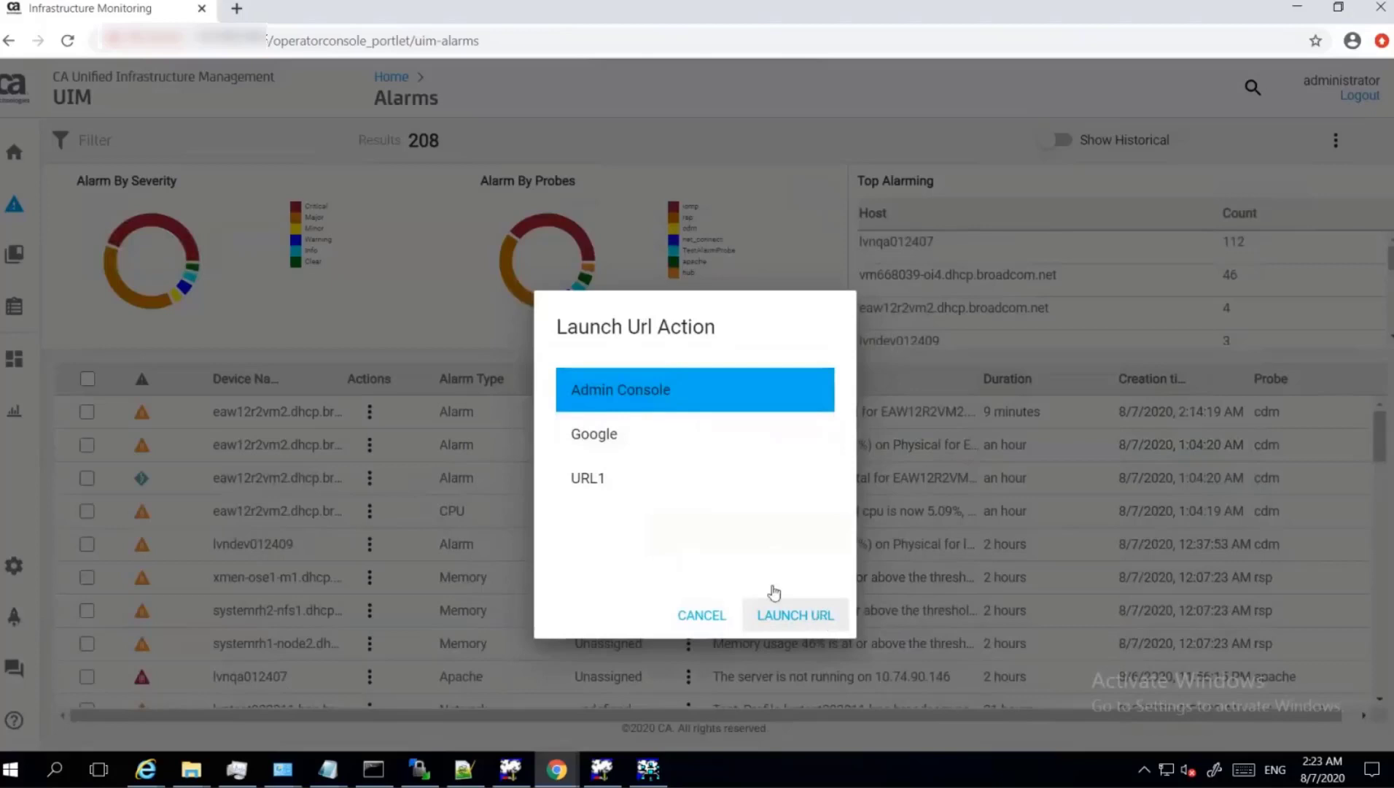
click(713, 625)
Step: Add the annotation "hii" to the Total CPU Usage alarm in the first row
click(369, 411)
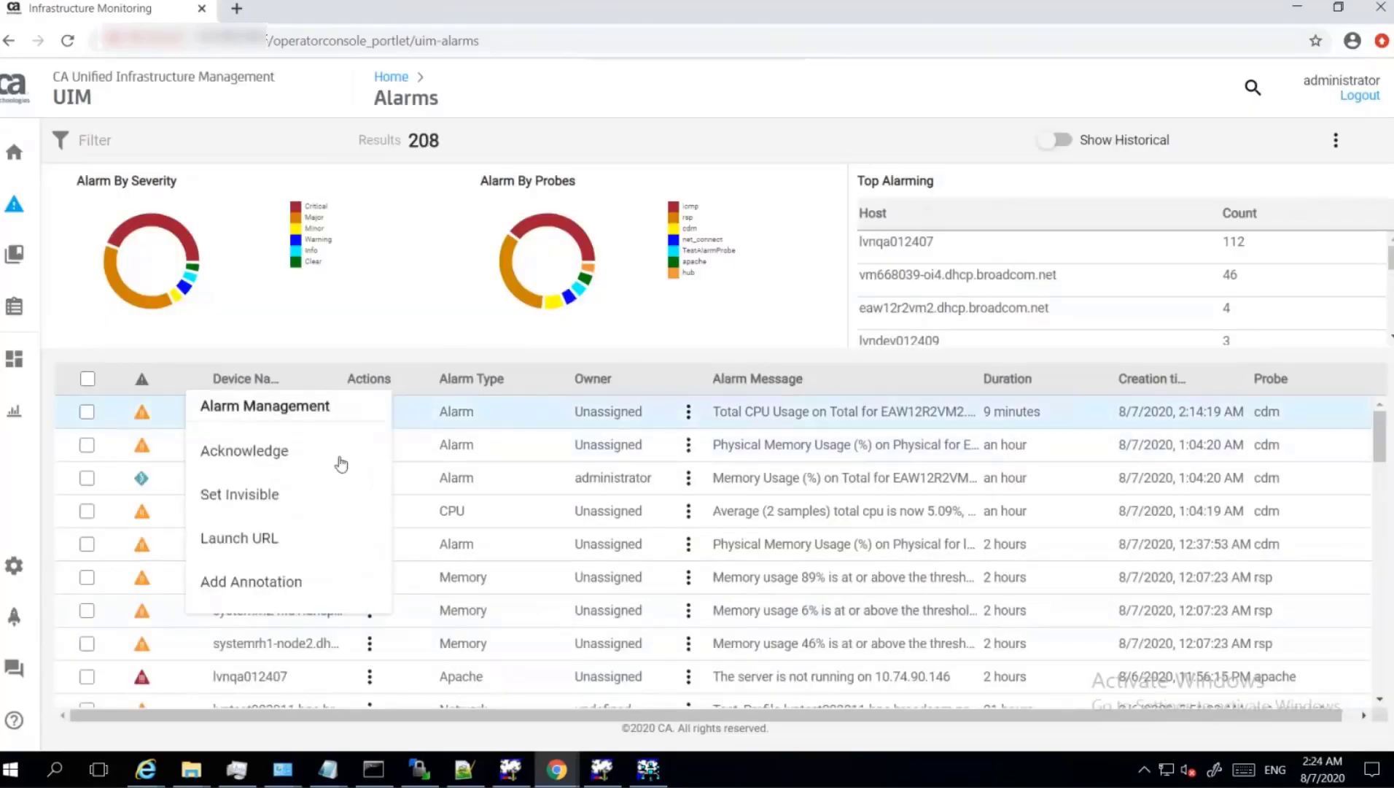
click(280, 586)
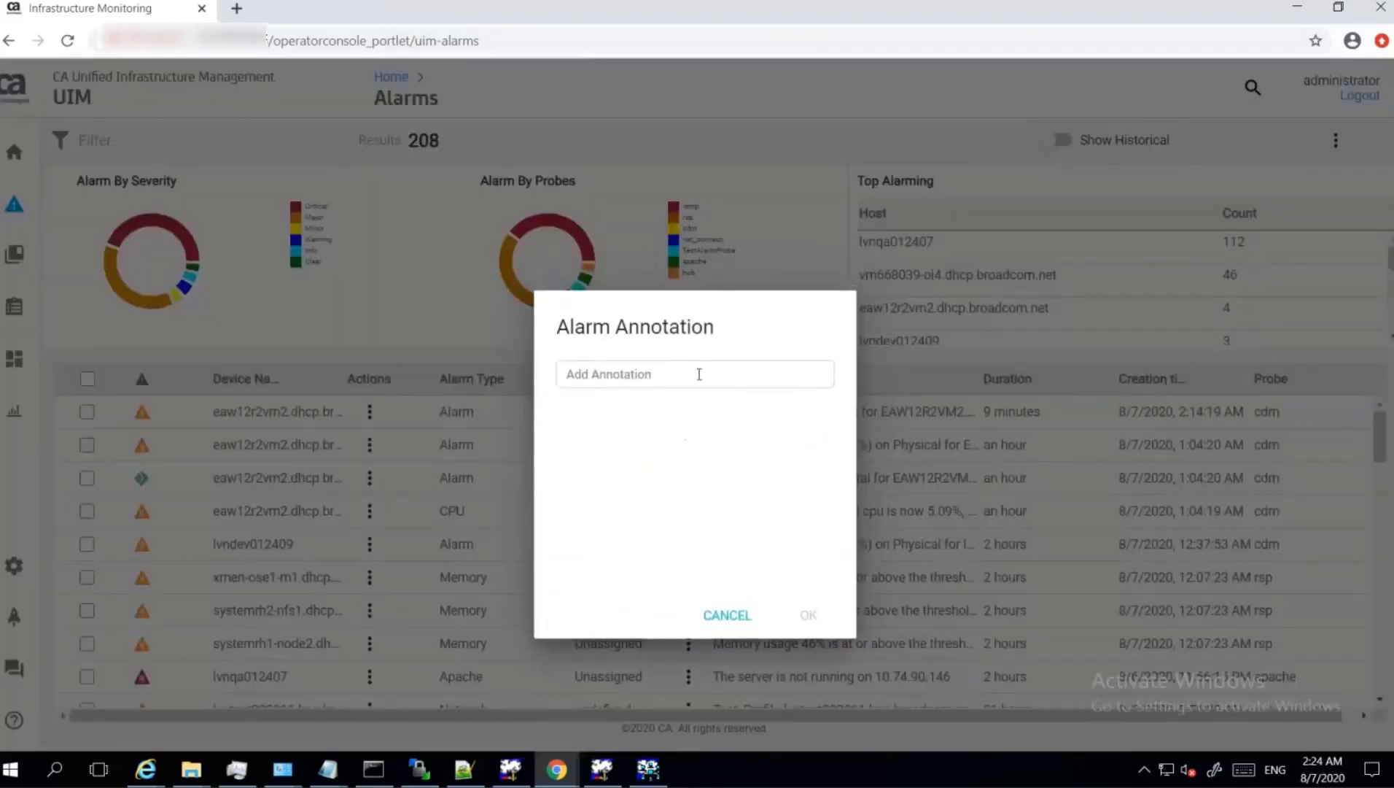
text(hii)
click(828, 624)
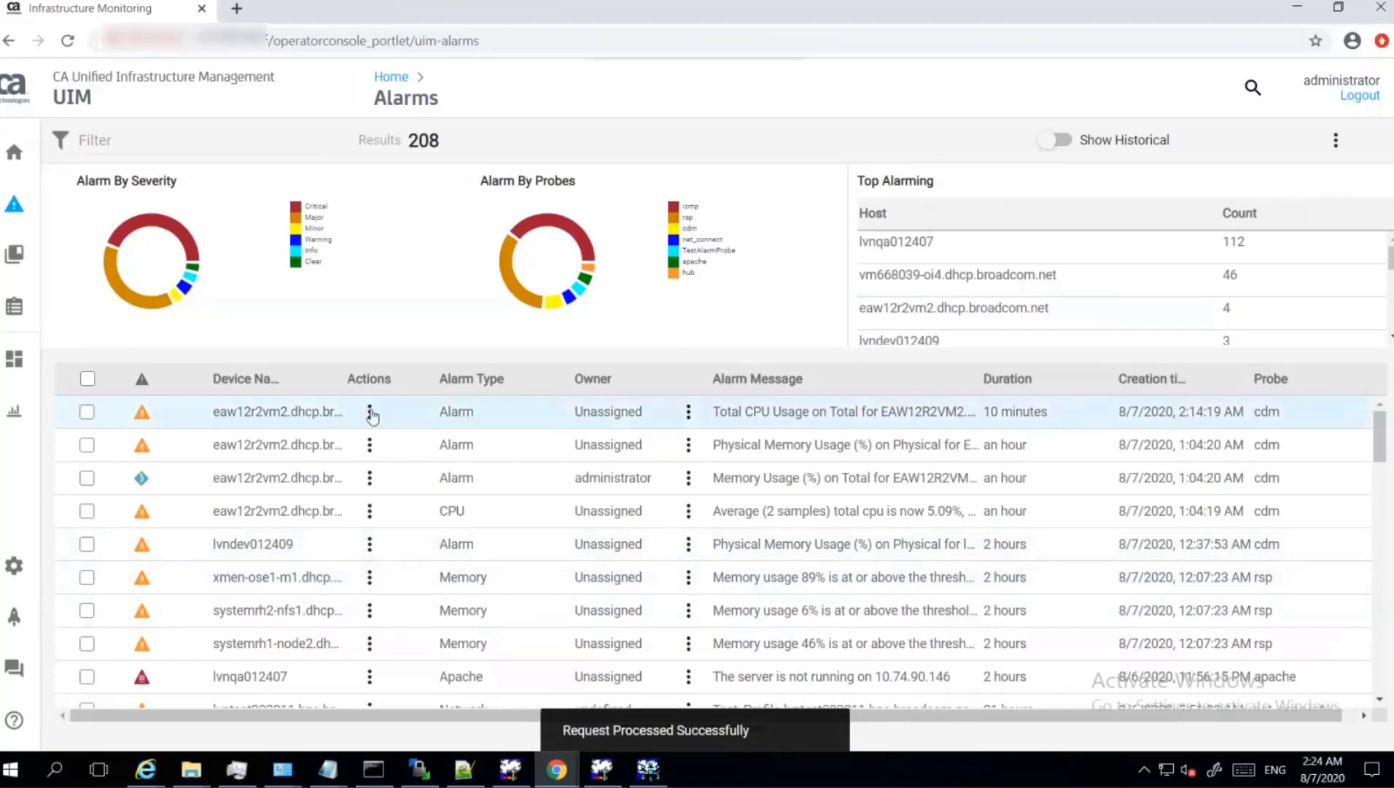
Step: Check the saved annotations of the Total CPU Usage alarm and close them without adding another
click(370, 412)
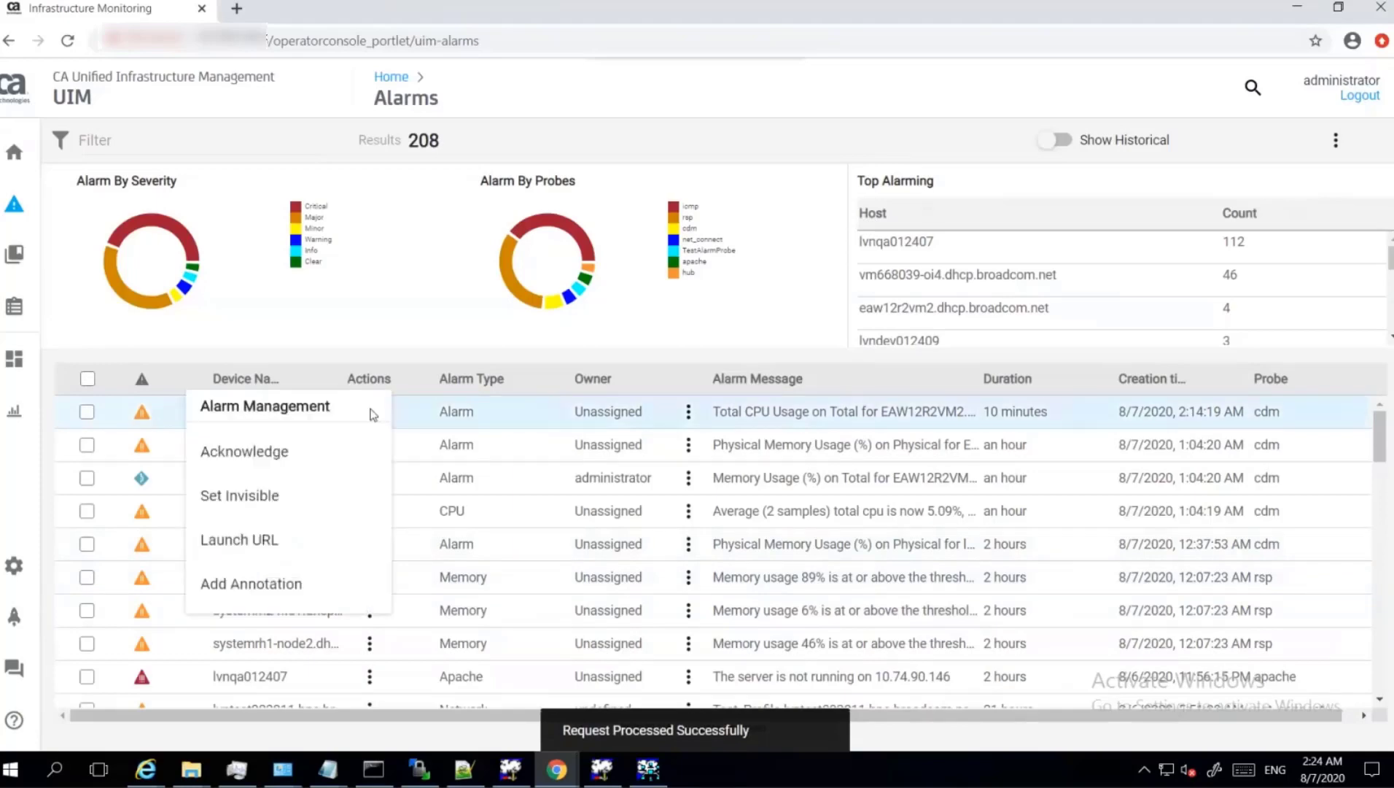
click(274, 591)
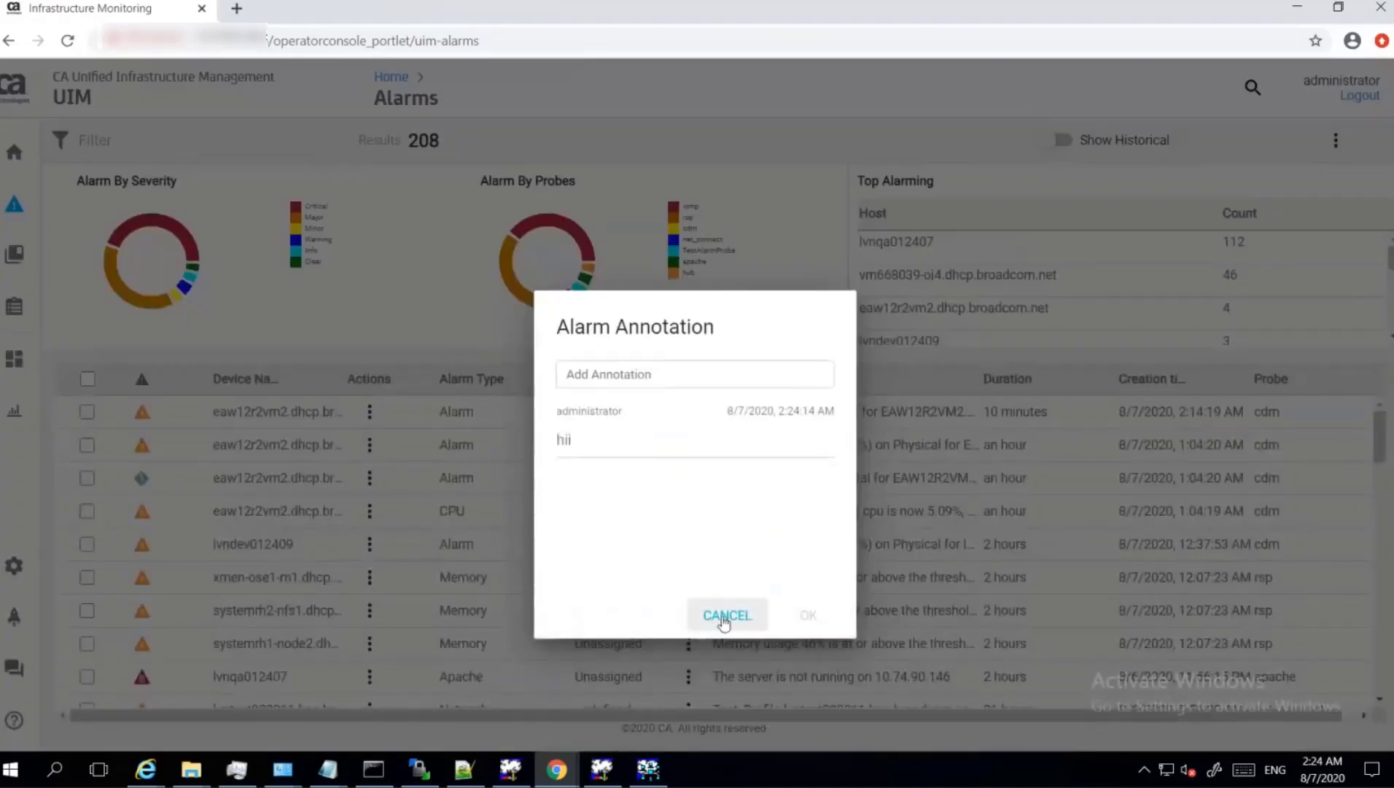
click(725, 616)
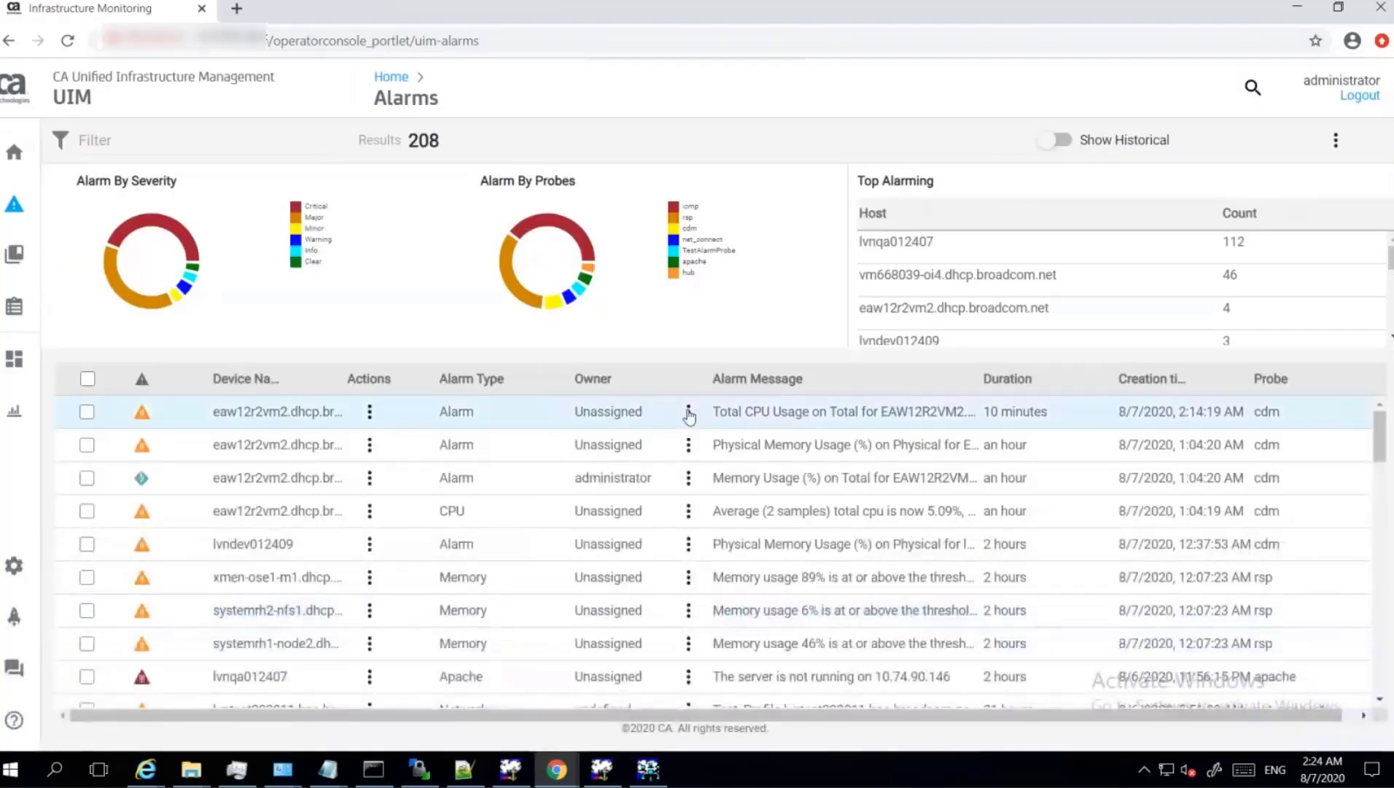
Step: Review the ownership options and assignable users for the Total CPU Usage alarm without assigning it
click(688, 412)
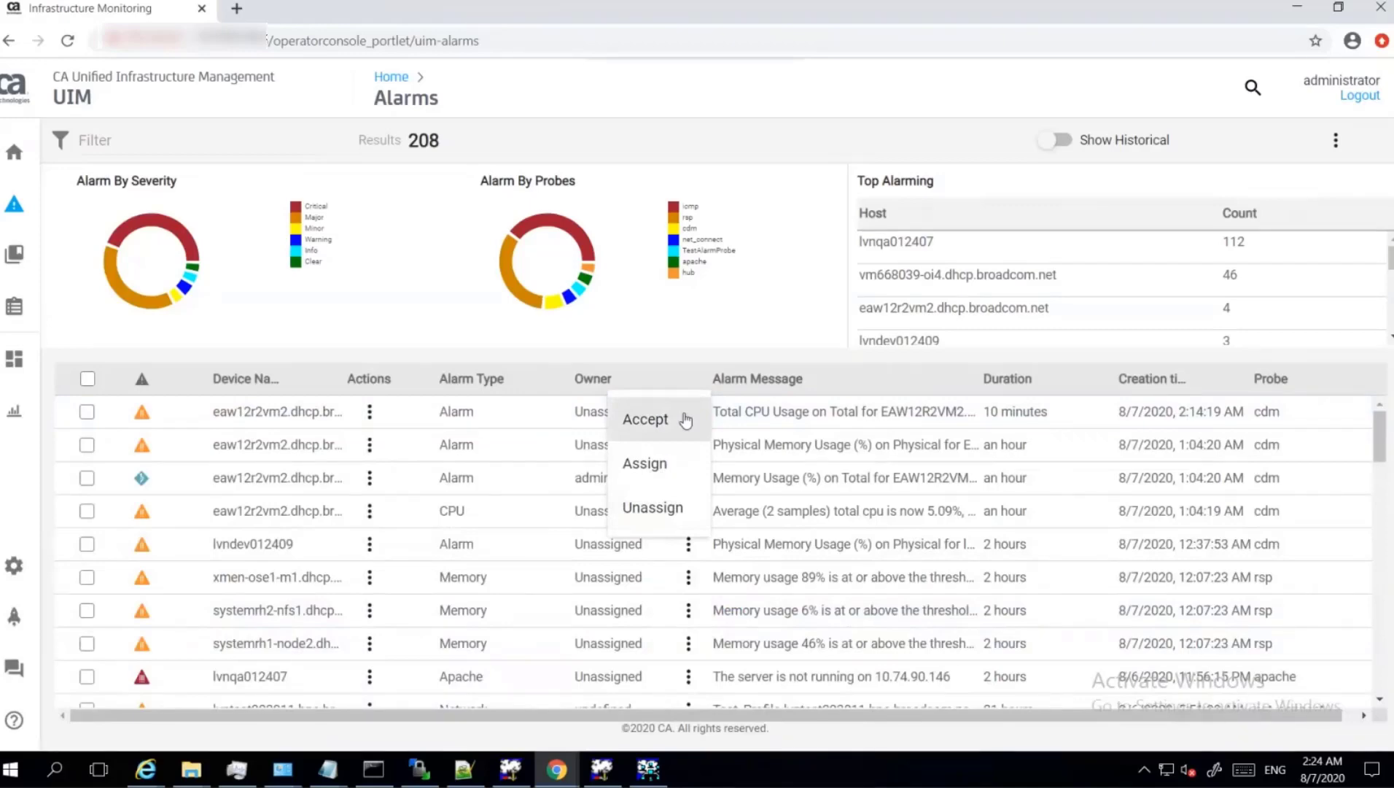
click(686, 475)
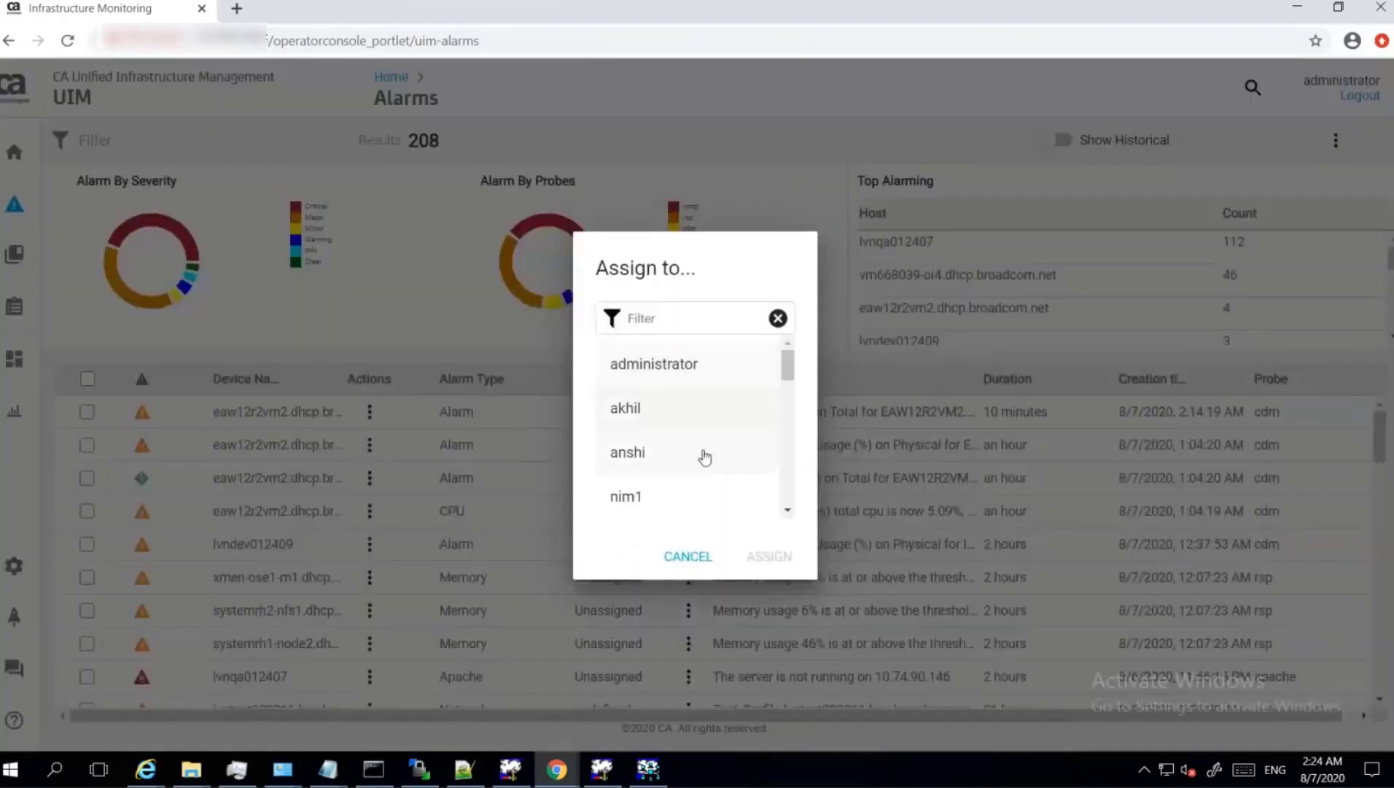
click(699, 558)
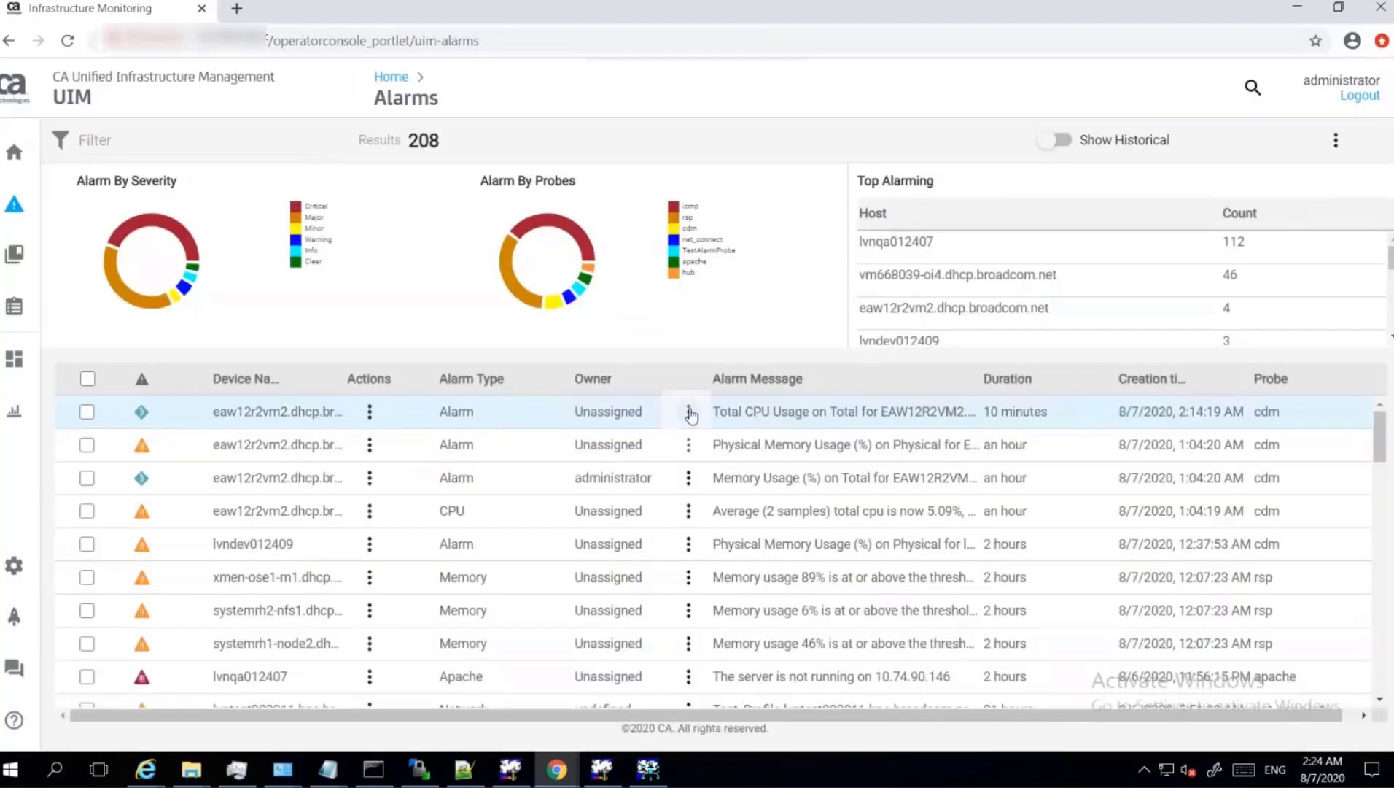
click(688, 412)
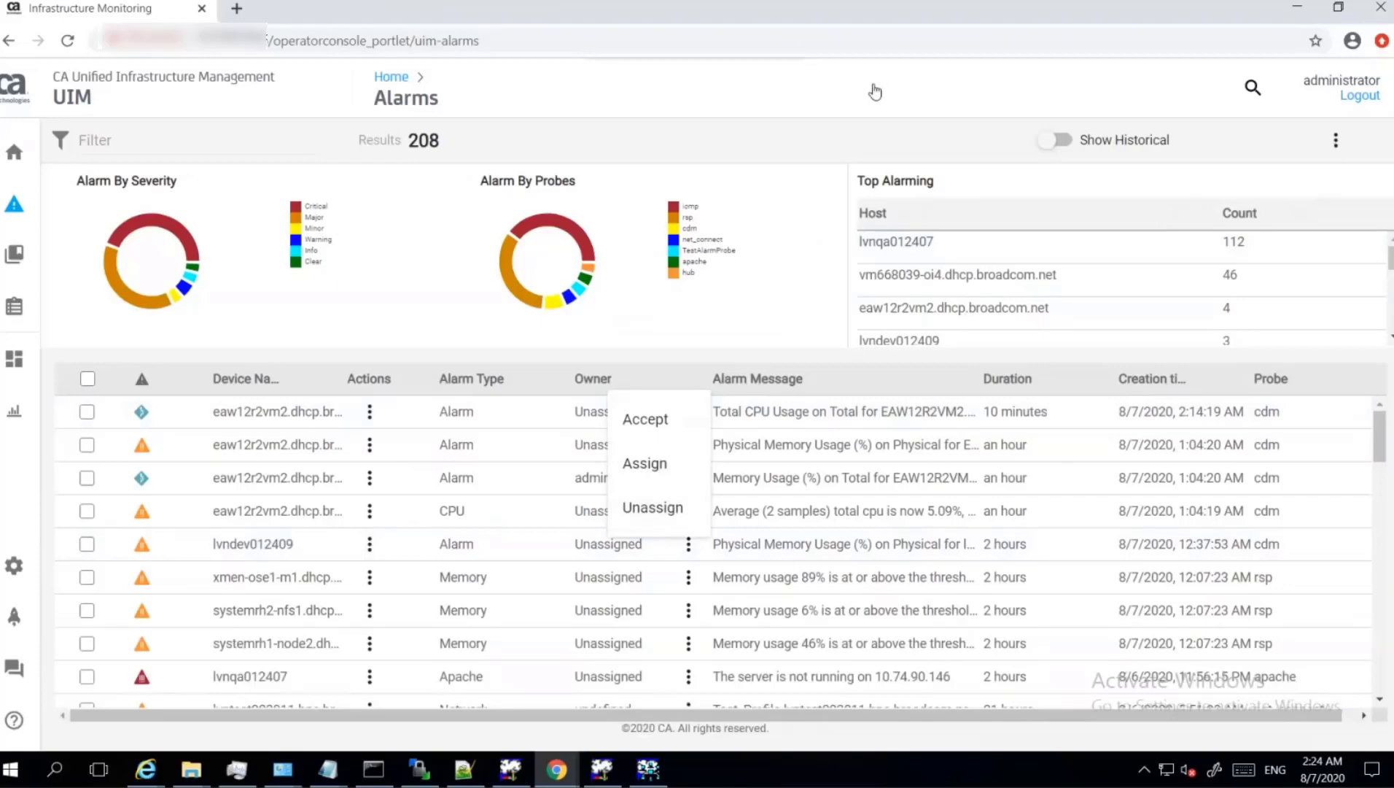
click(655, 84)
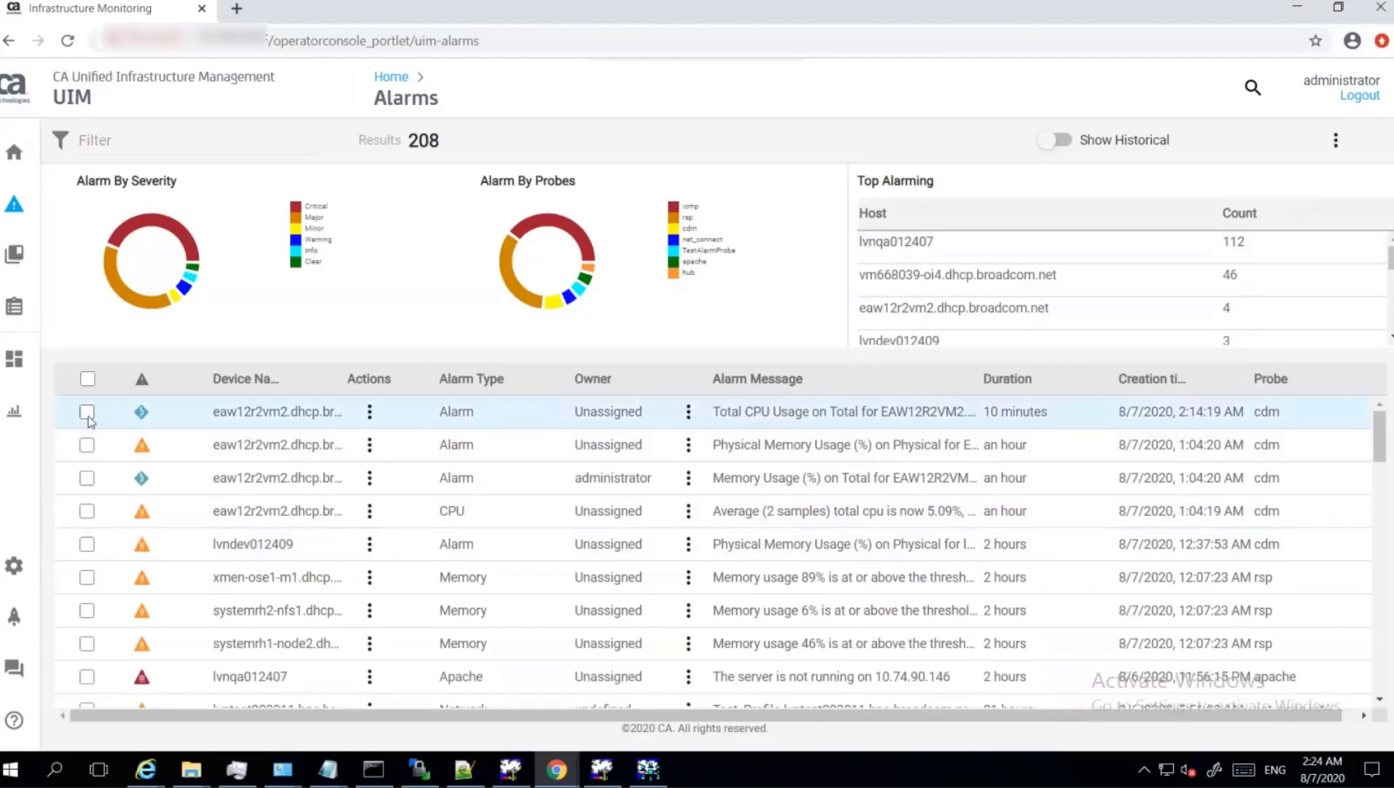
Step: Review which alarm list actions are available while no alarm is selected
click(1340, 142)
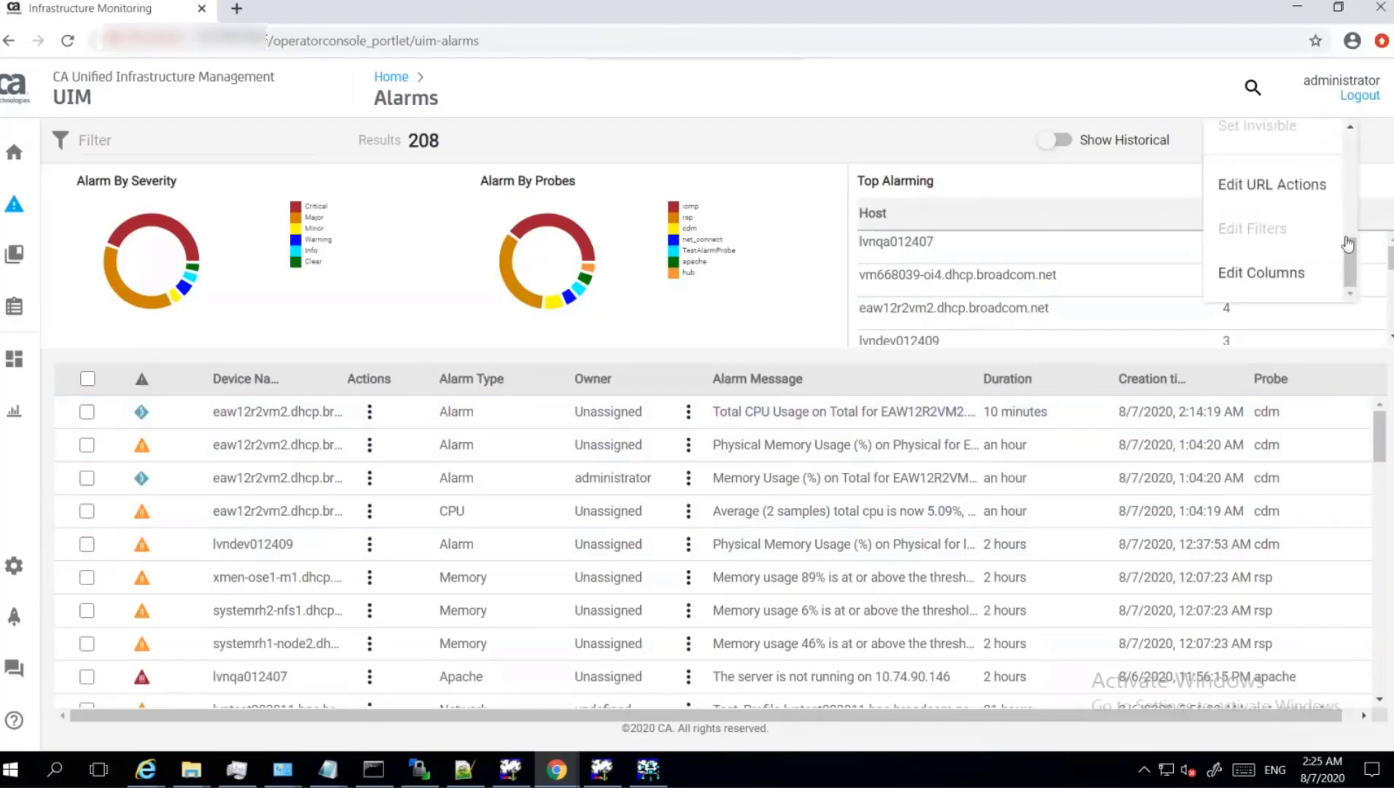
click(1352, 169)
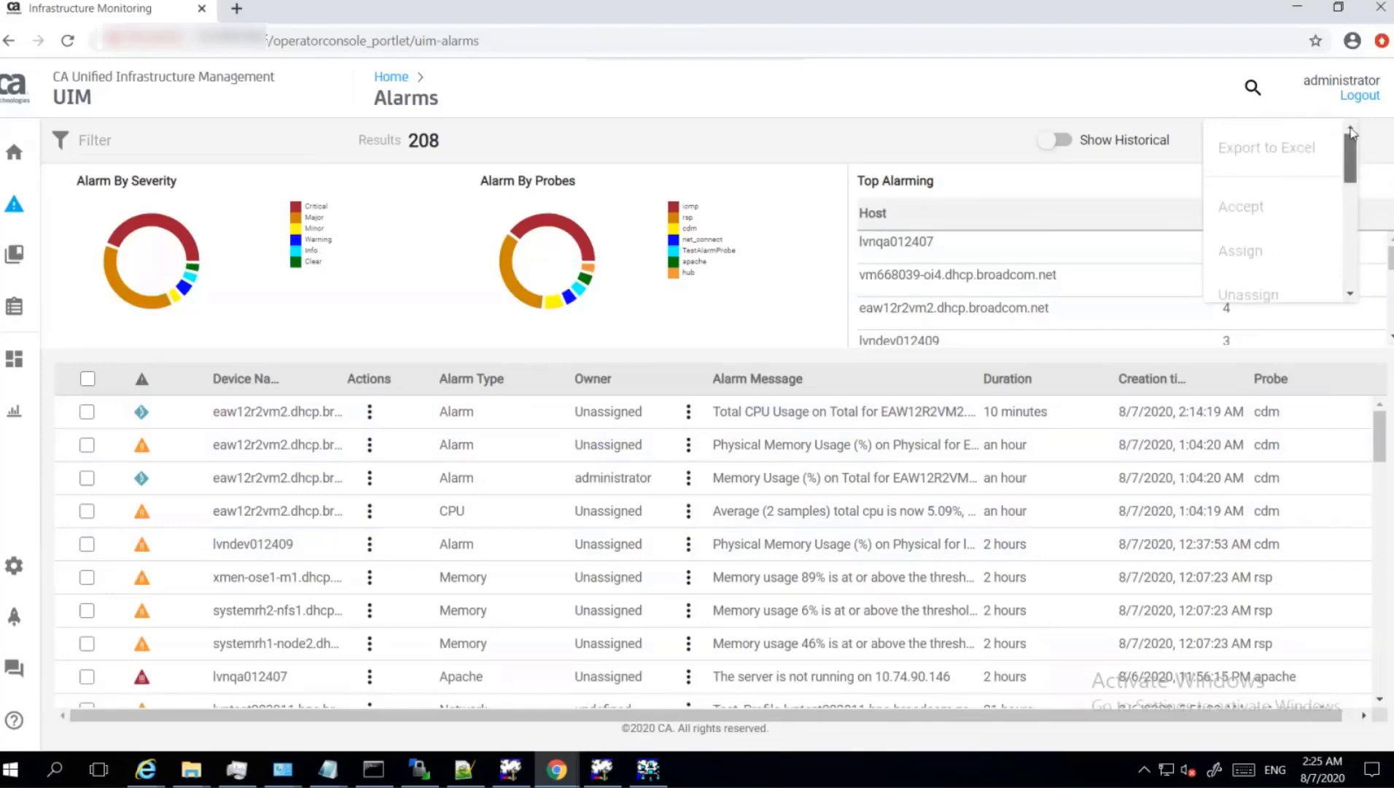
scroll(1353, 131, down, 3)
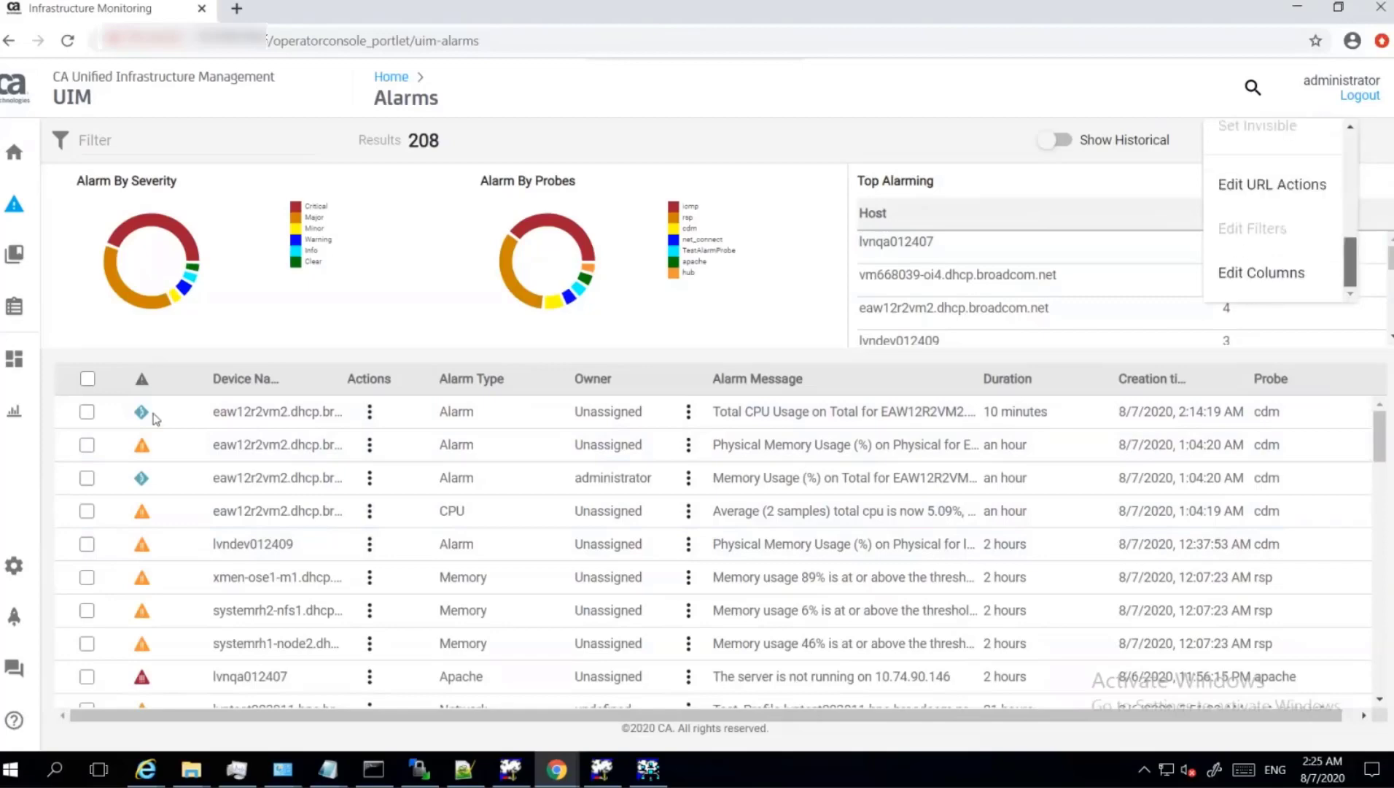
click(89, 417)
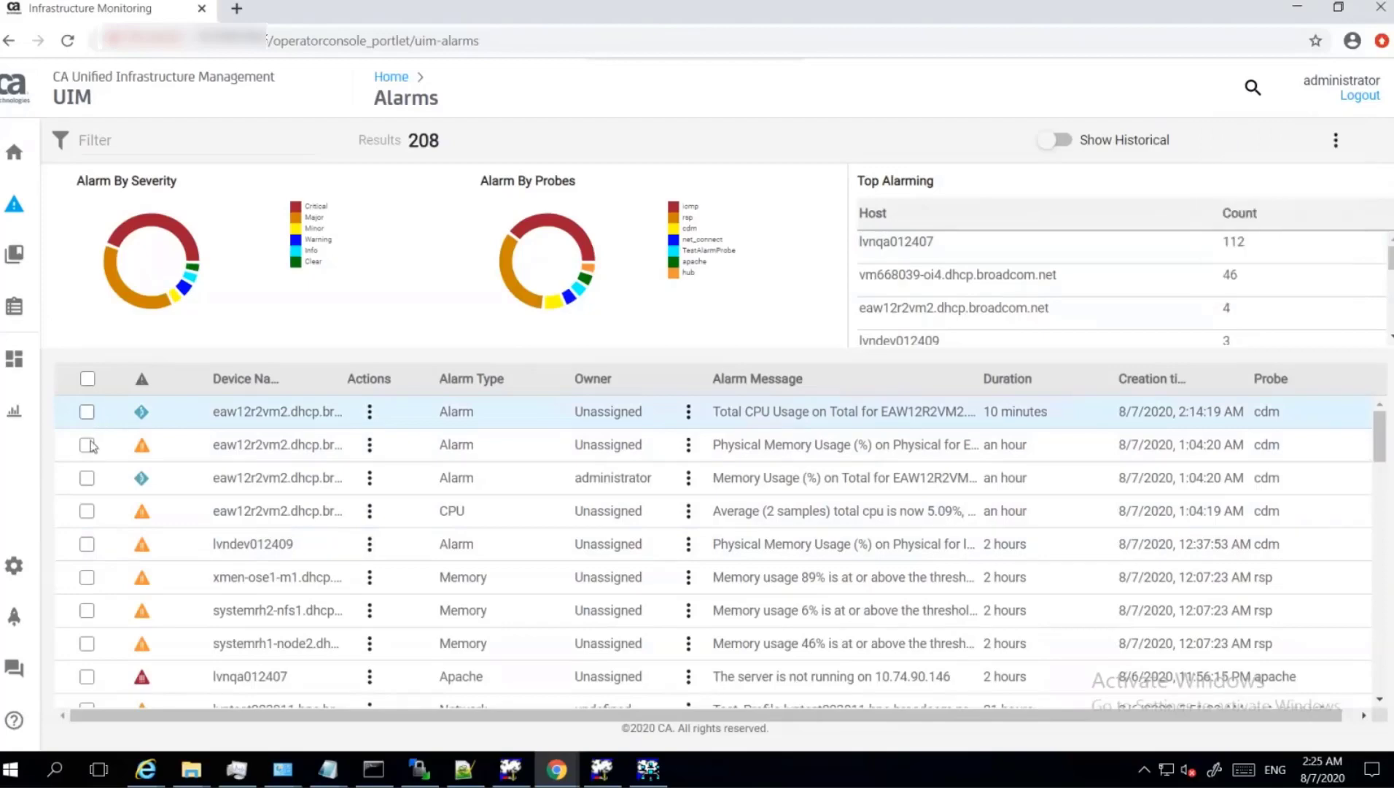
Step: Select the Total CPU Usage and Physical Memory Usage alarms in the first two rows and review the list actions available for them
click(87, 445)
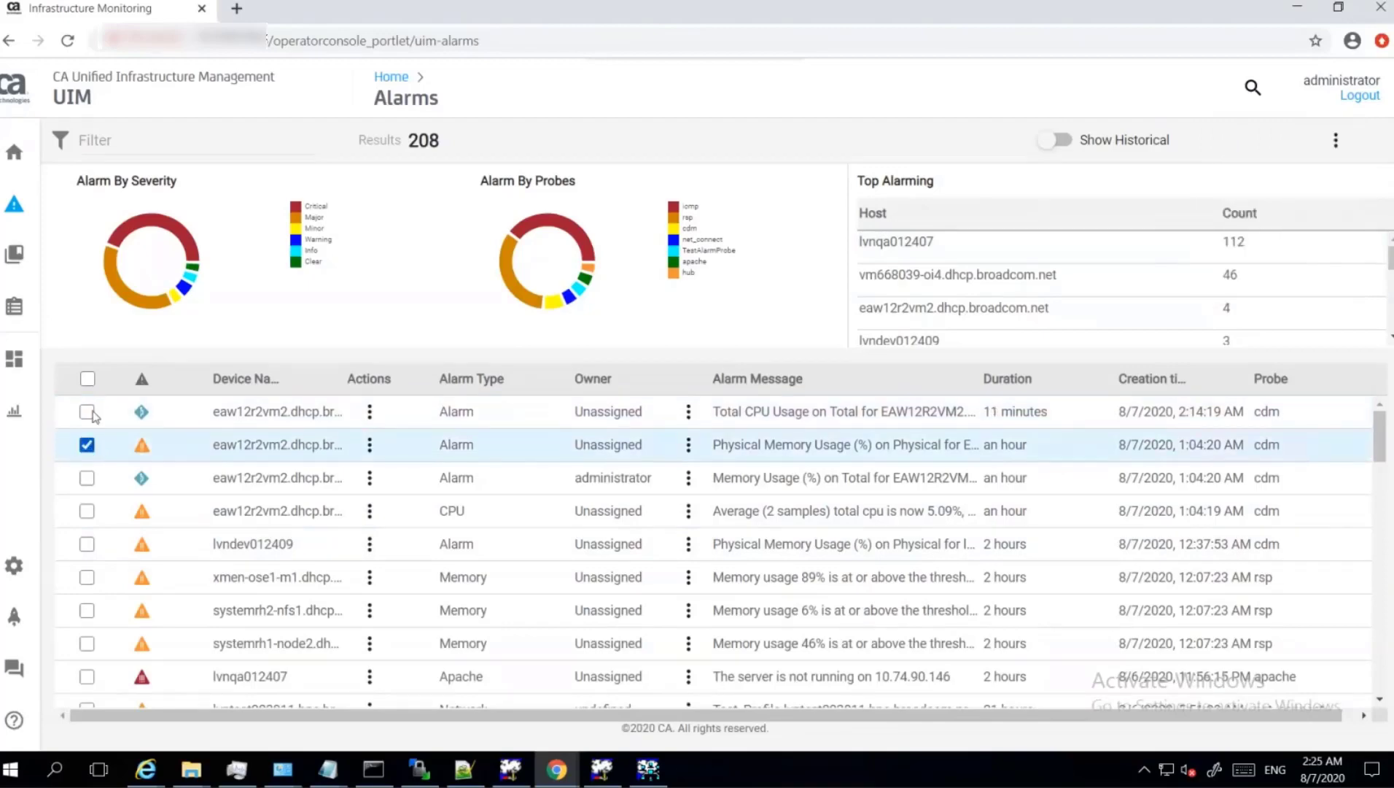
click(87, 411)
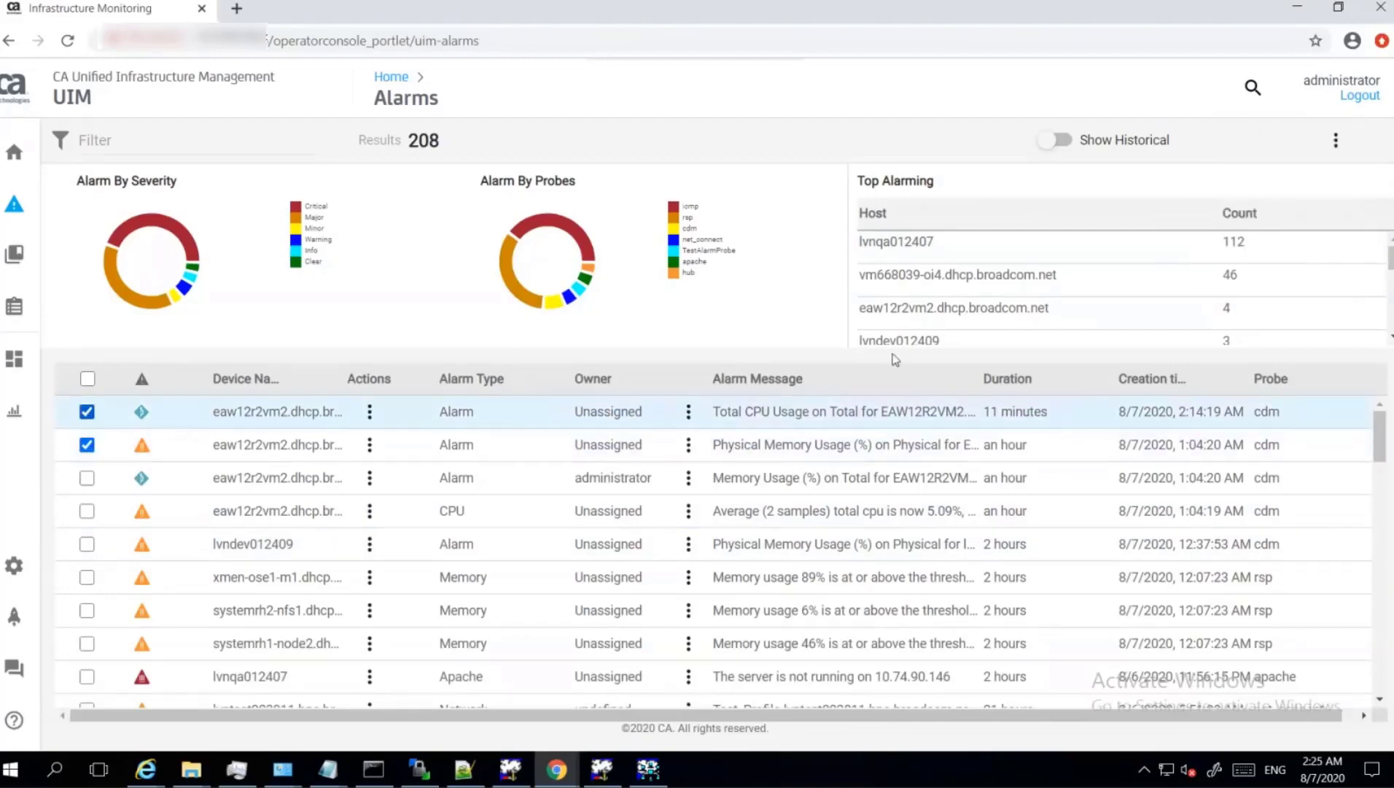
click(1336, 142)
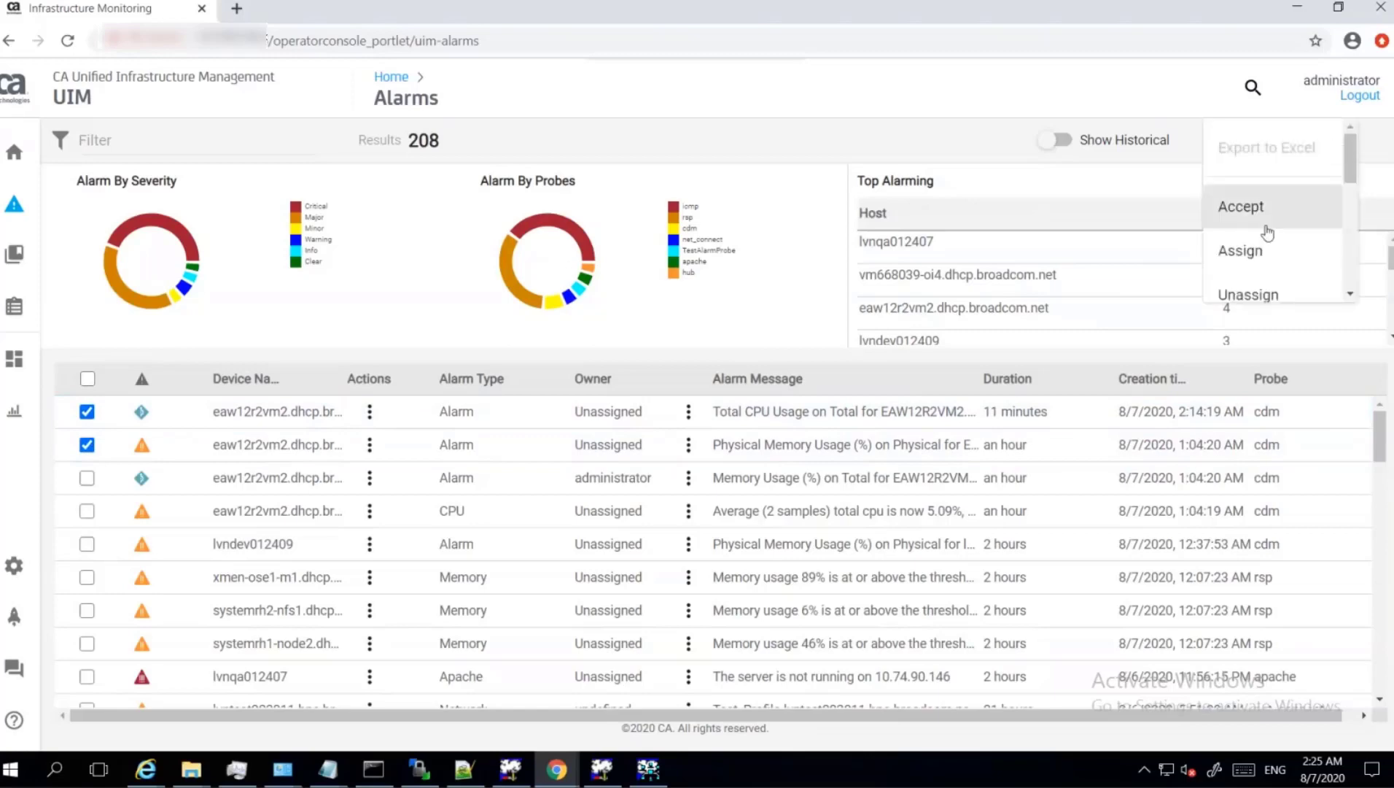
scroll(1335, 284, down, 3)
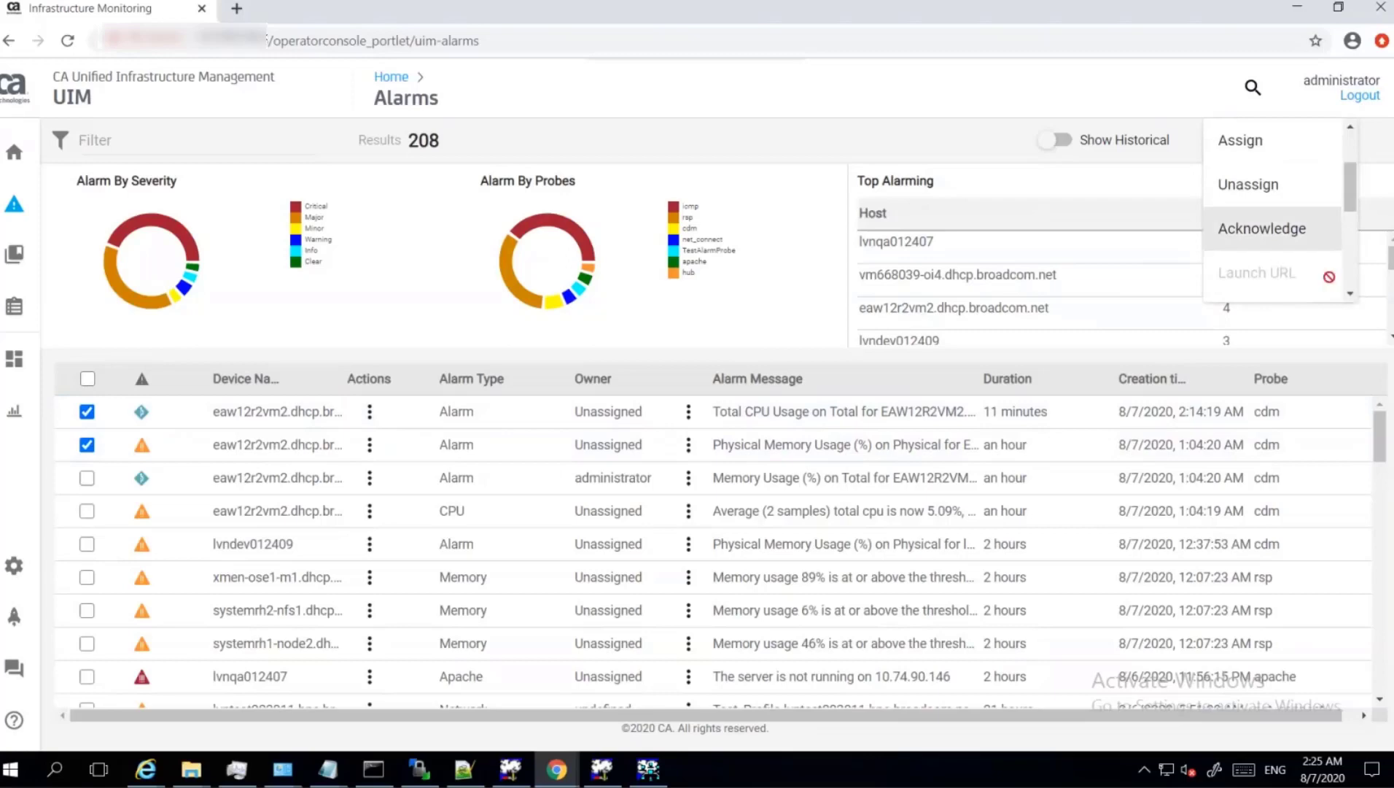
click(1352, 294)
click(1351, 294)
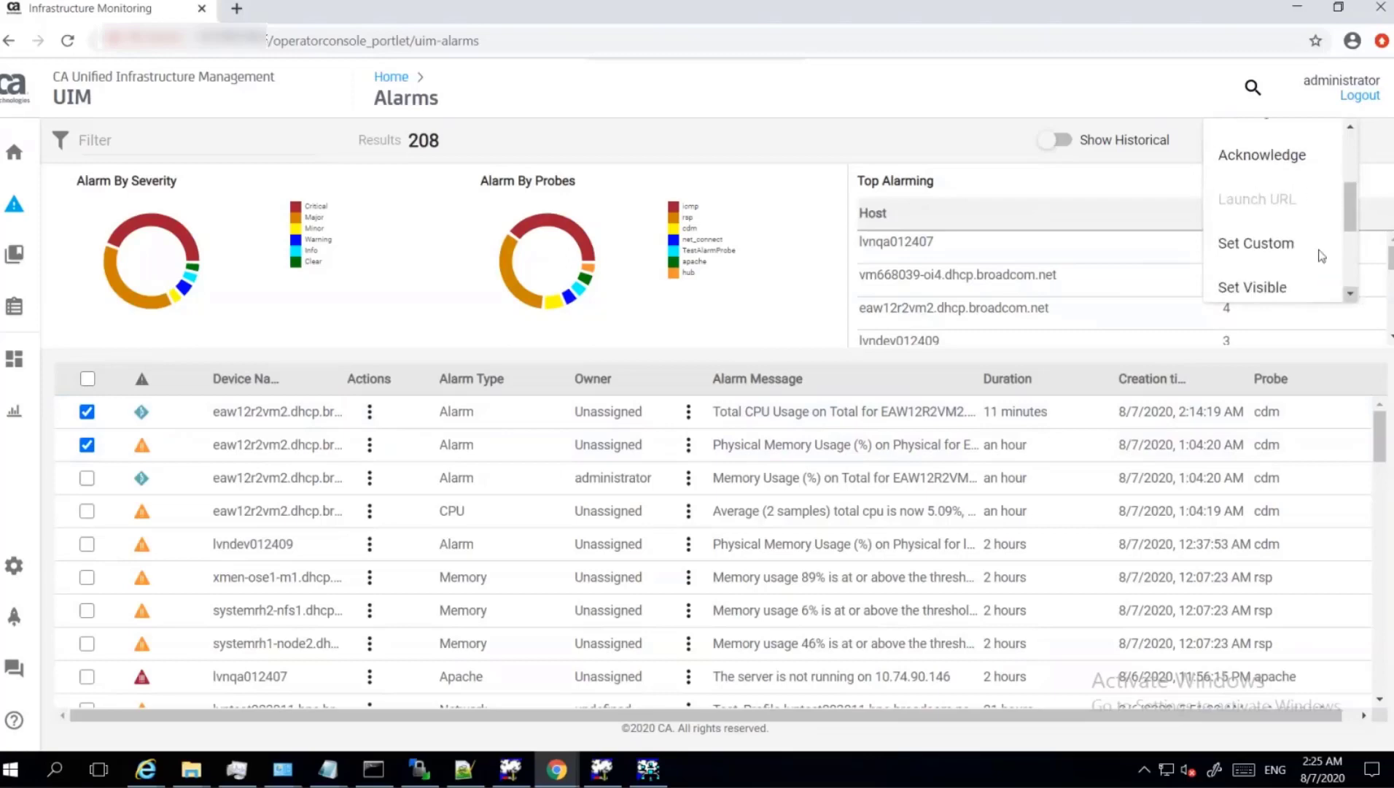
click(1351, 294)
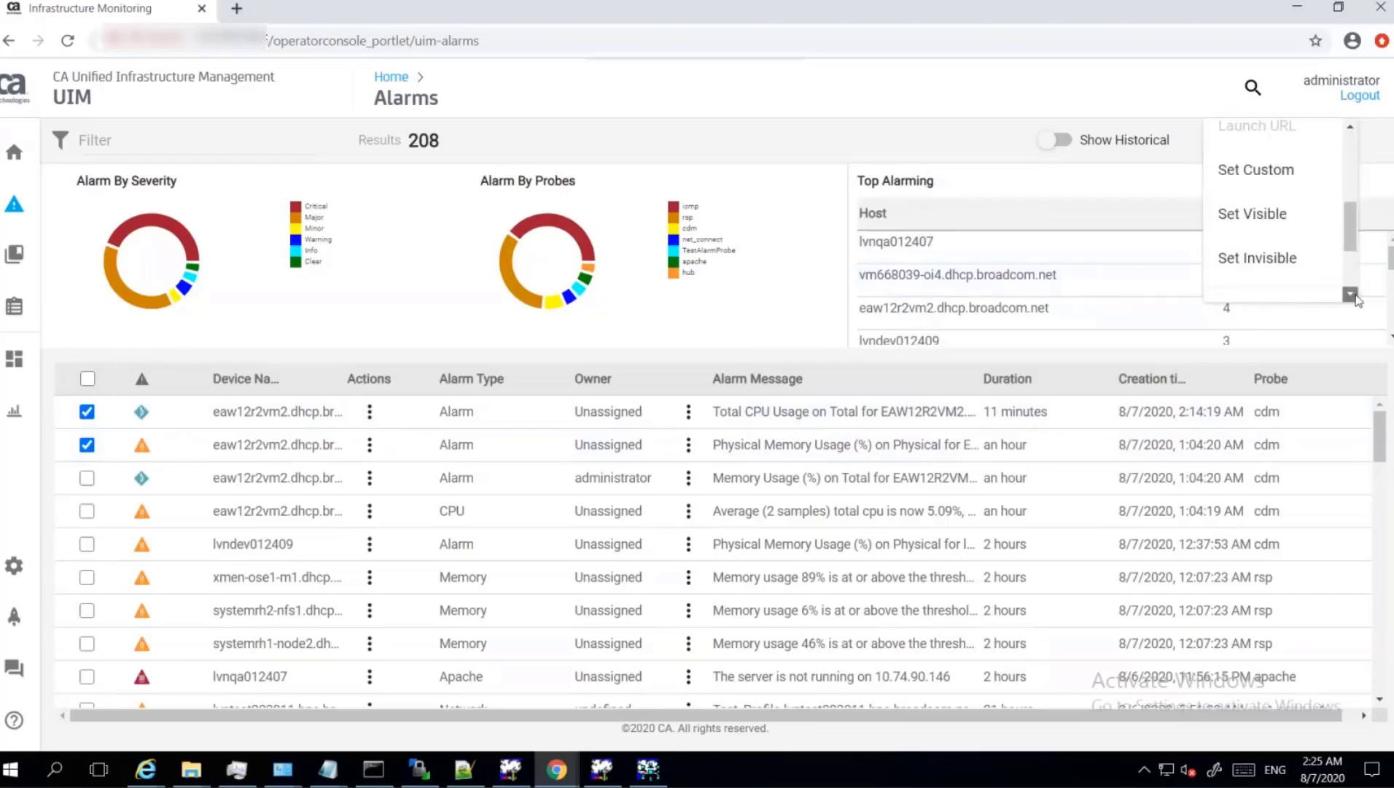
click(1351, 294)
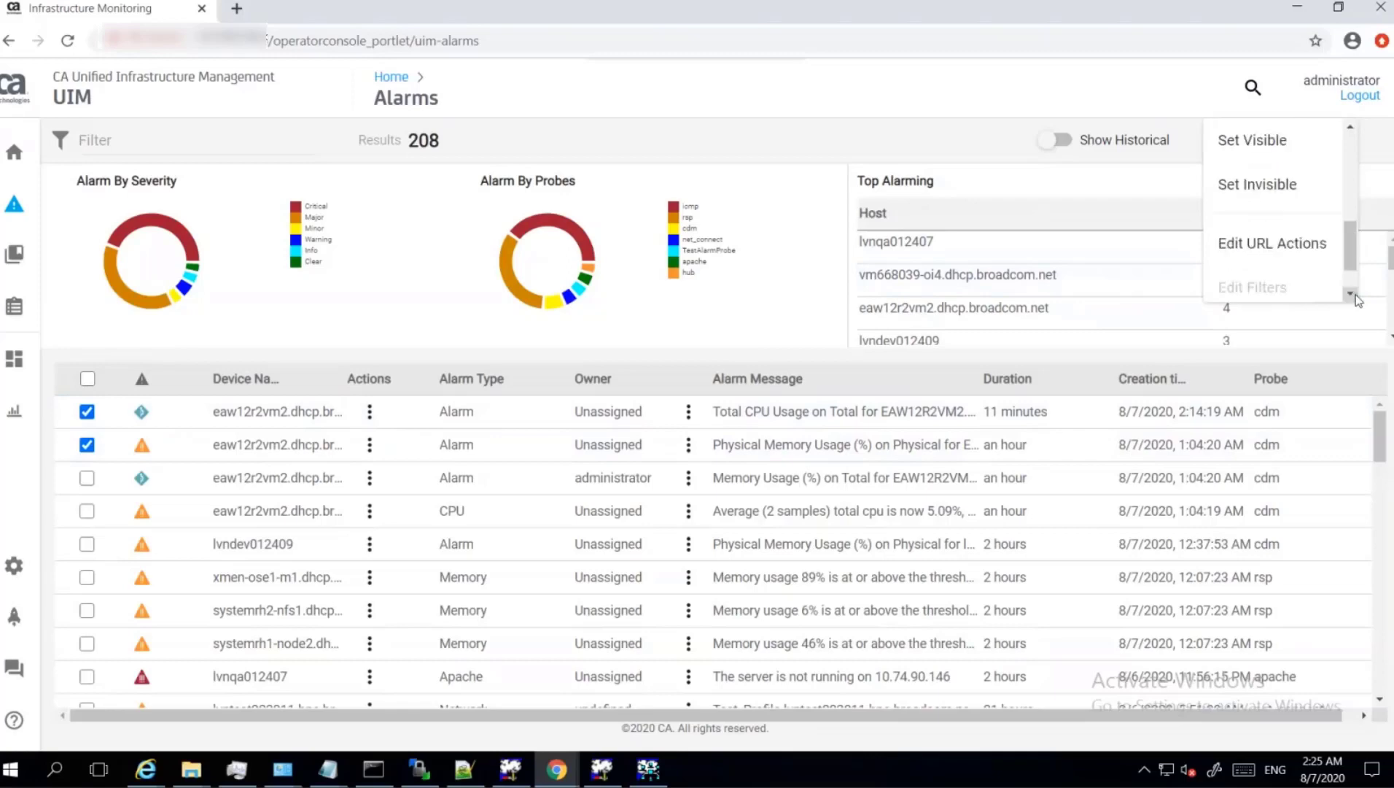
click(1351, 294)
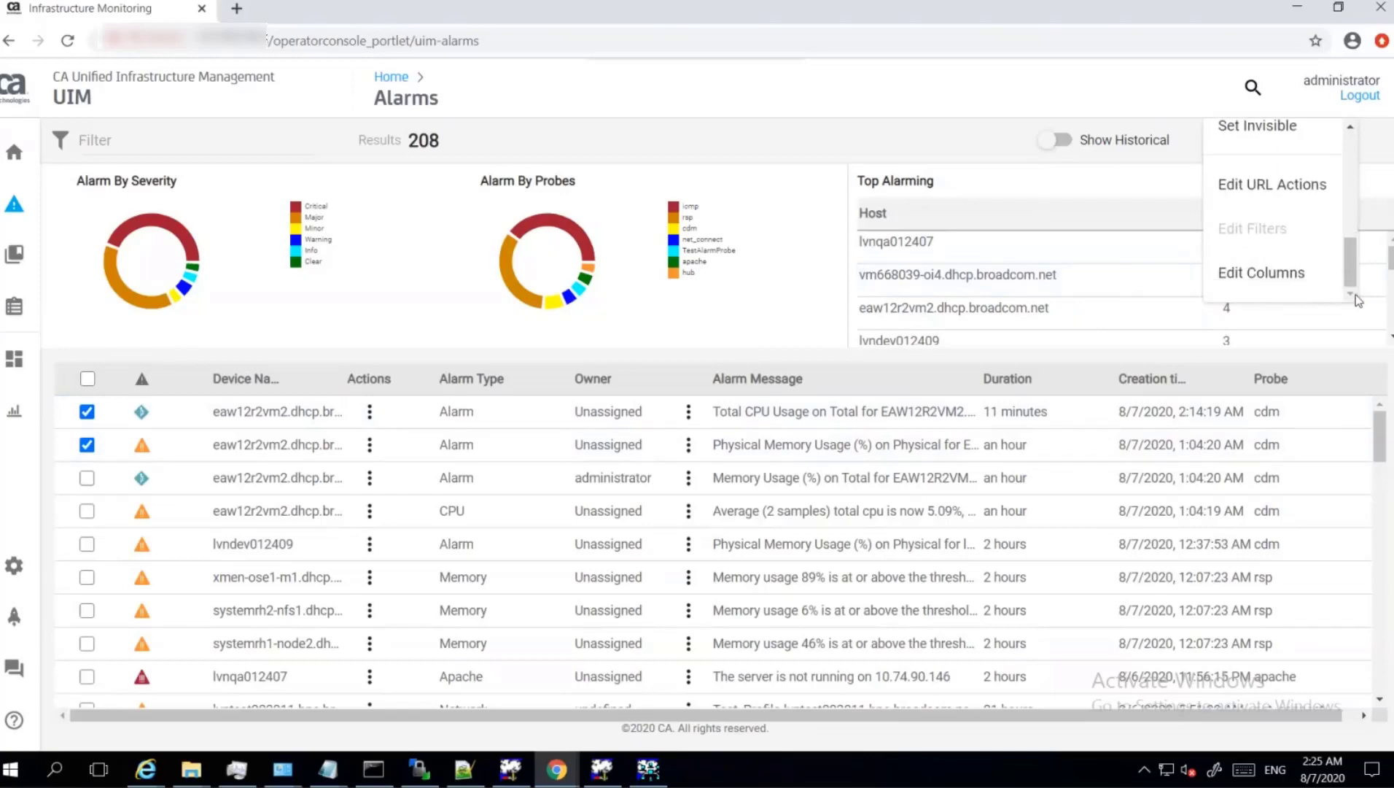
Step: Start a new URL action to examine its fields and visibility choices, and discard it without saving
click(1263, 191)
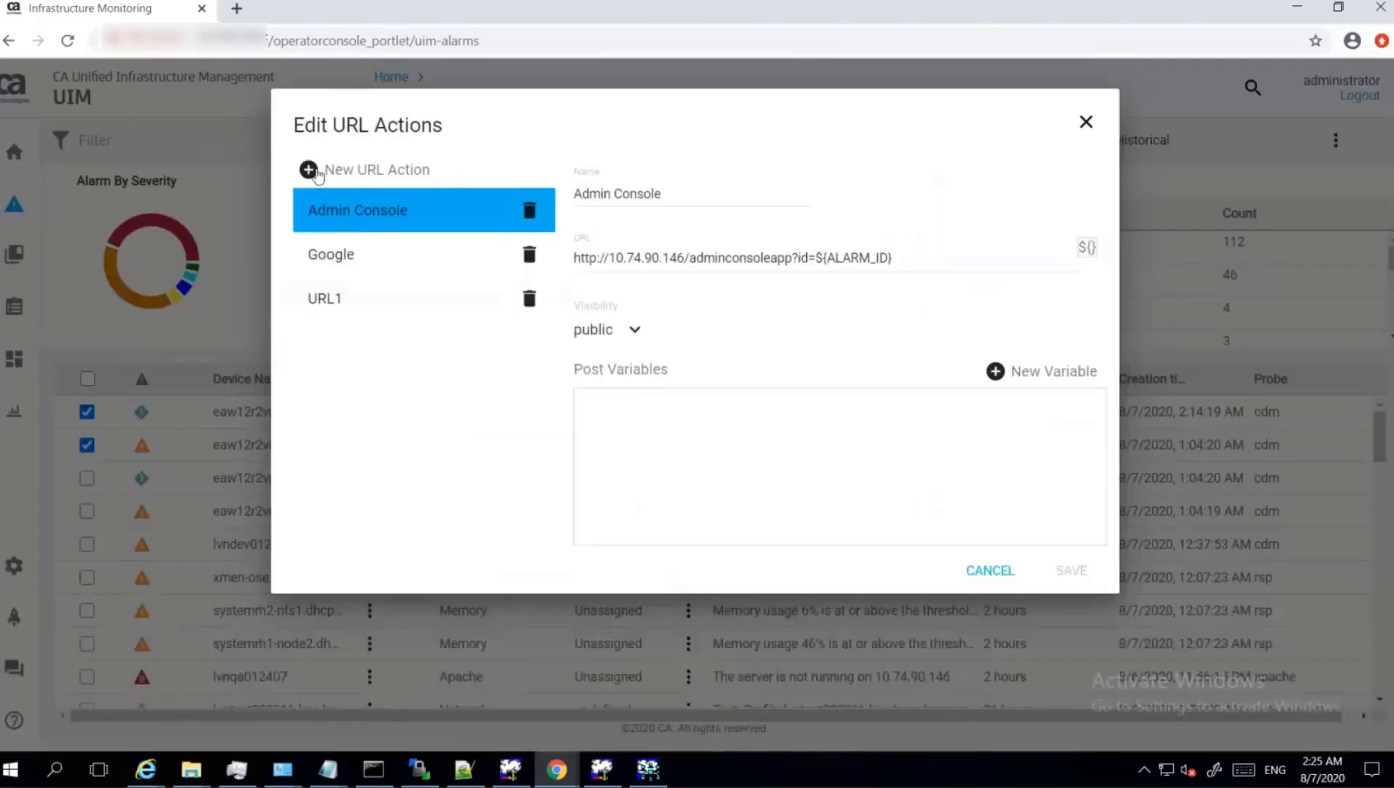
click(311, 172)
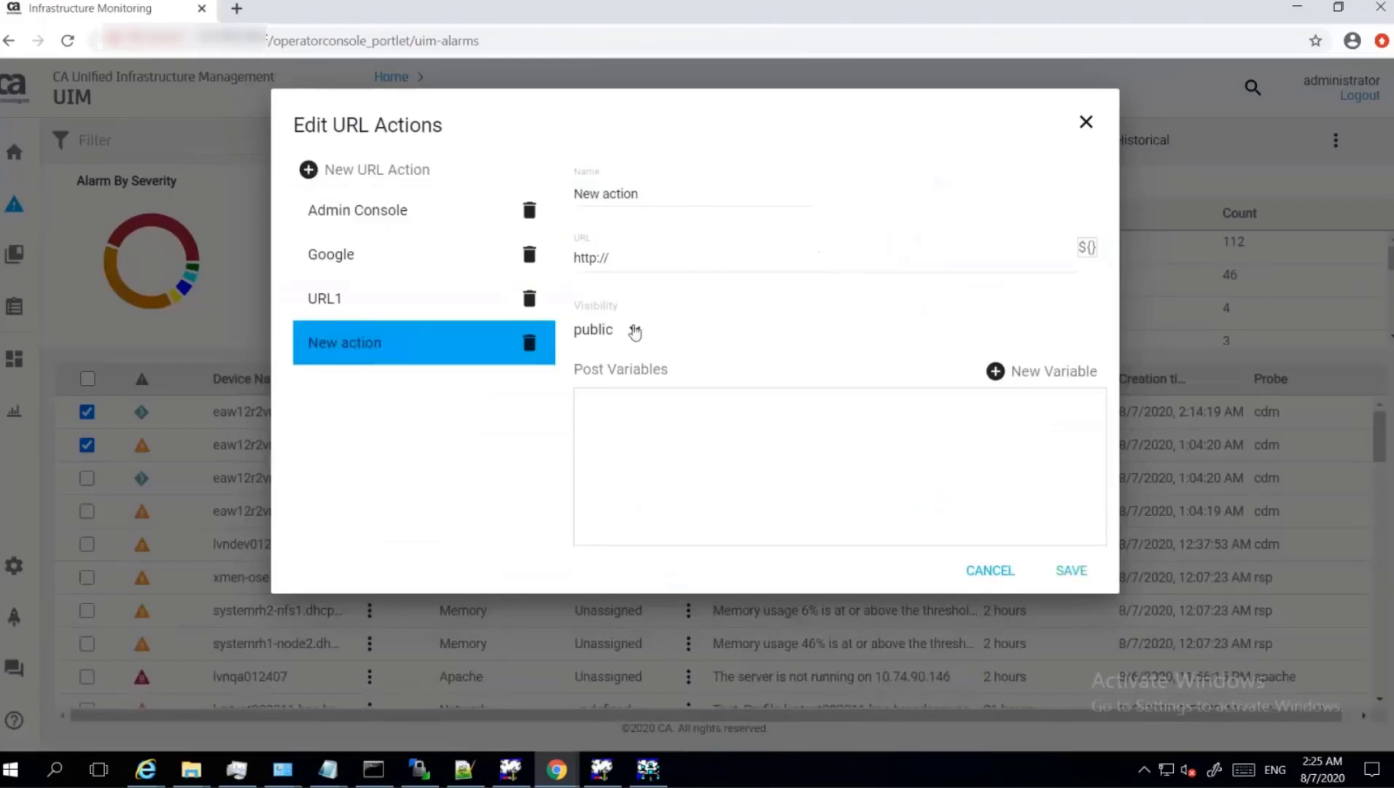
click(634, 329)
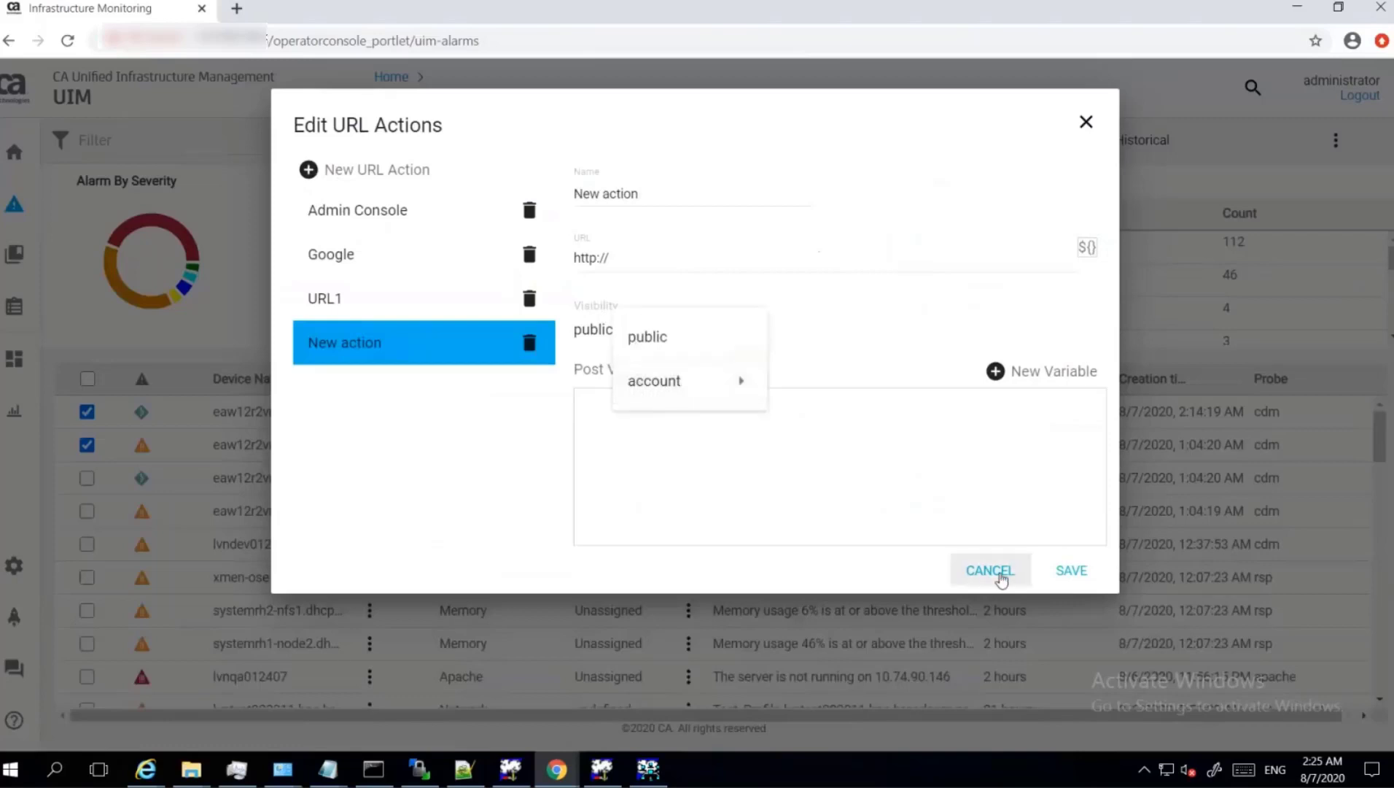
click(1001, 574)
Step: Add the Device Type column to the alarm list and save the column customization
click(1336, 139)
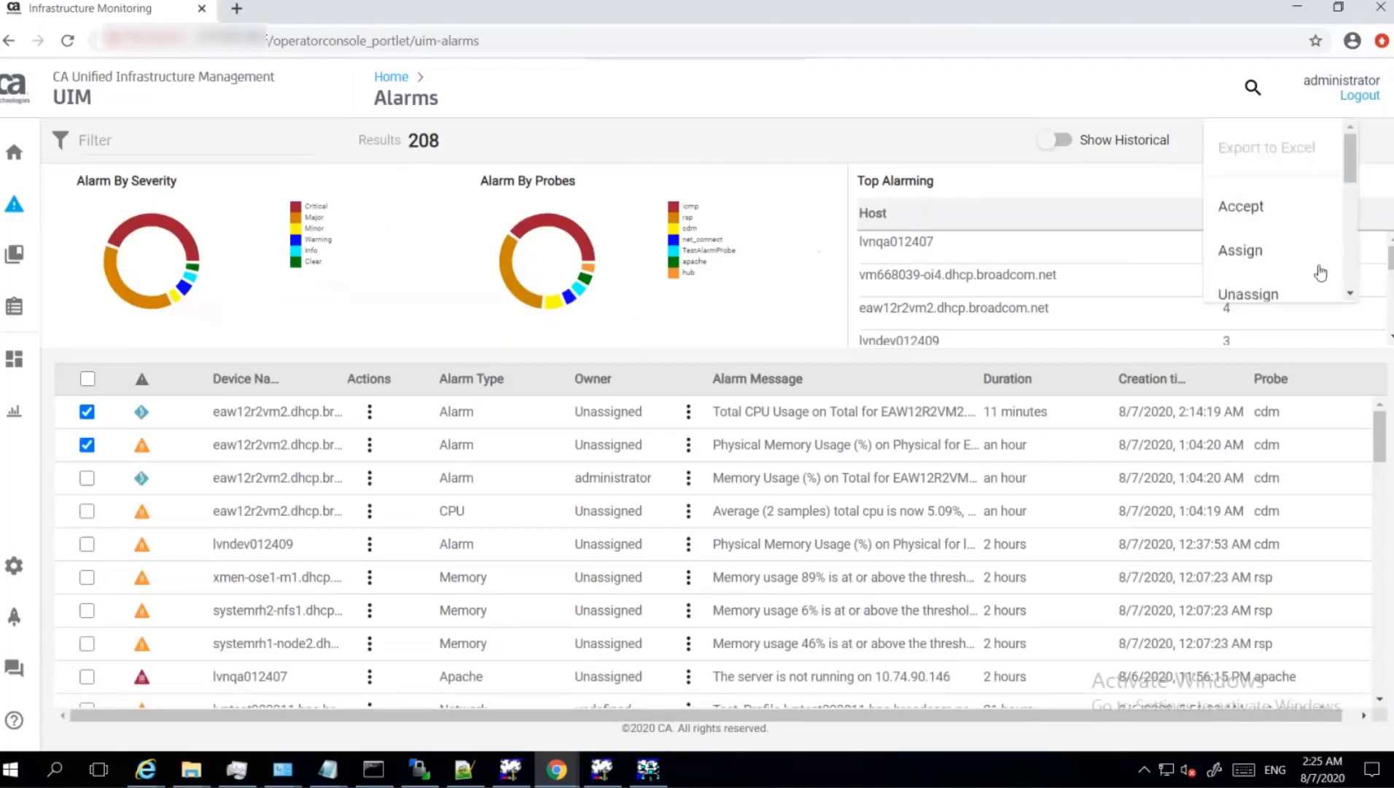
scroll(1354, 299, down, 5)
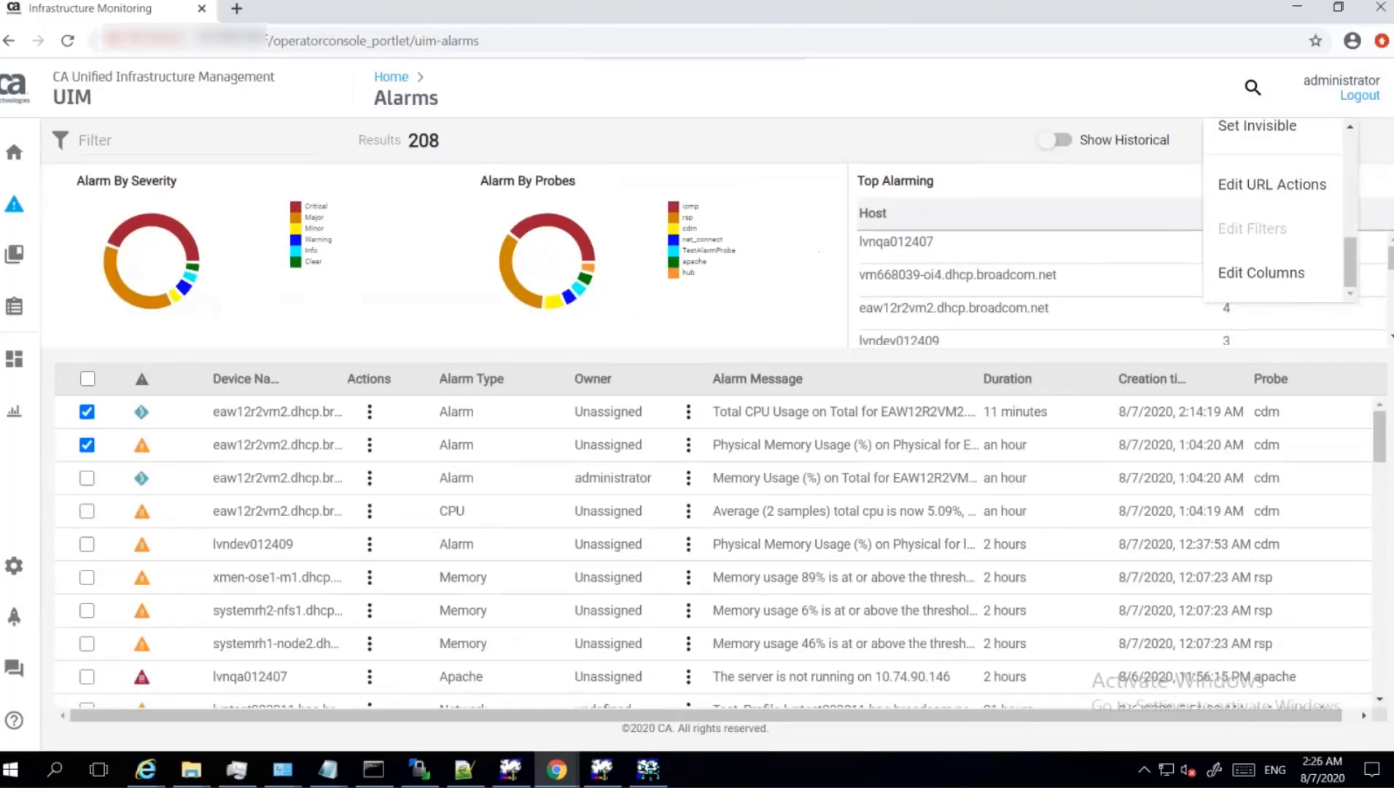
click(1272, 284)
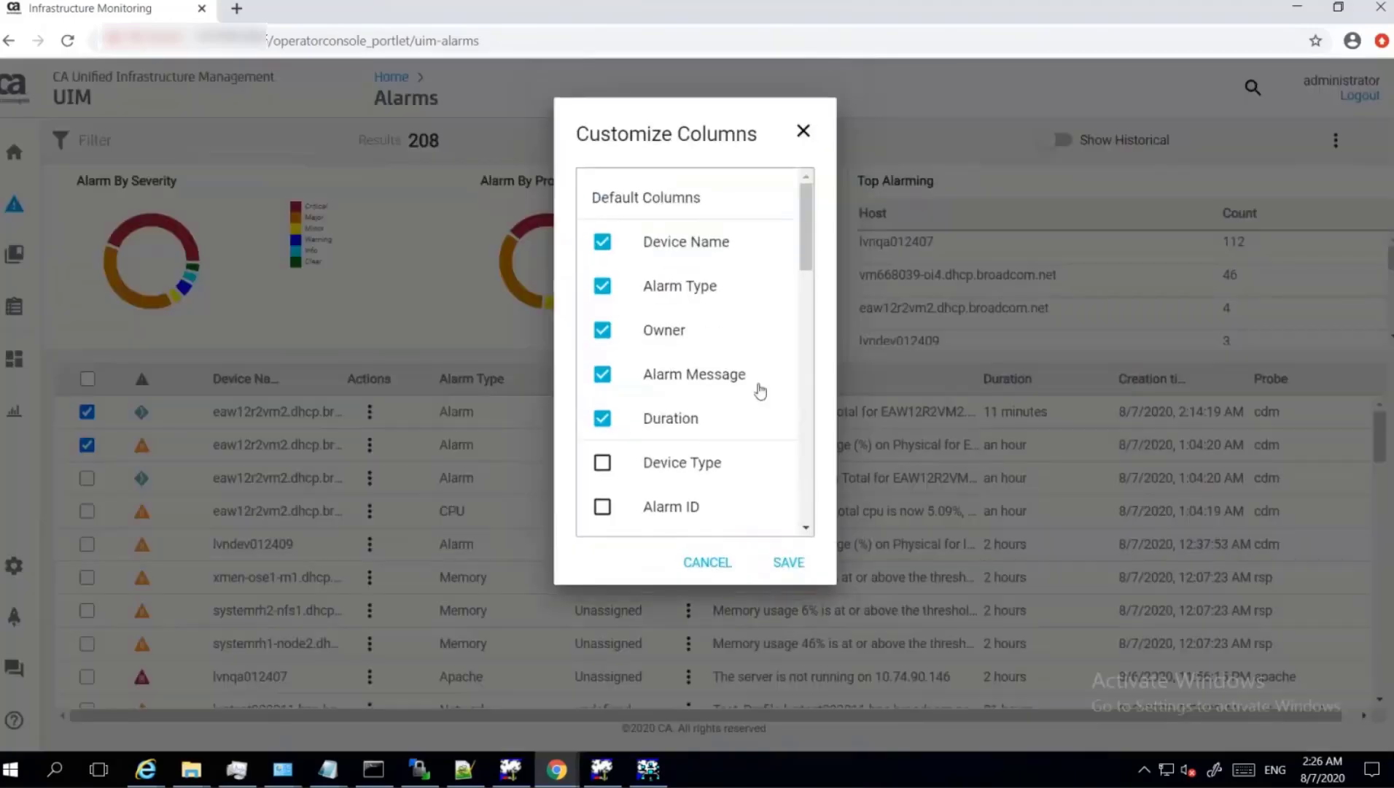
scroll(760, 391, down, 2)
scroll(760, 392, down, 2)
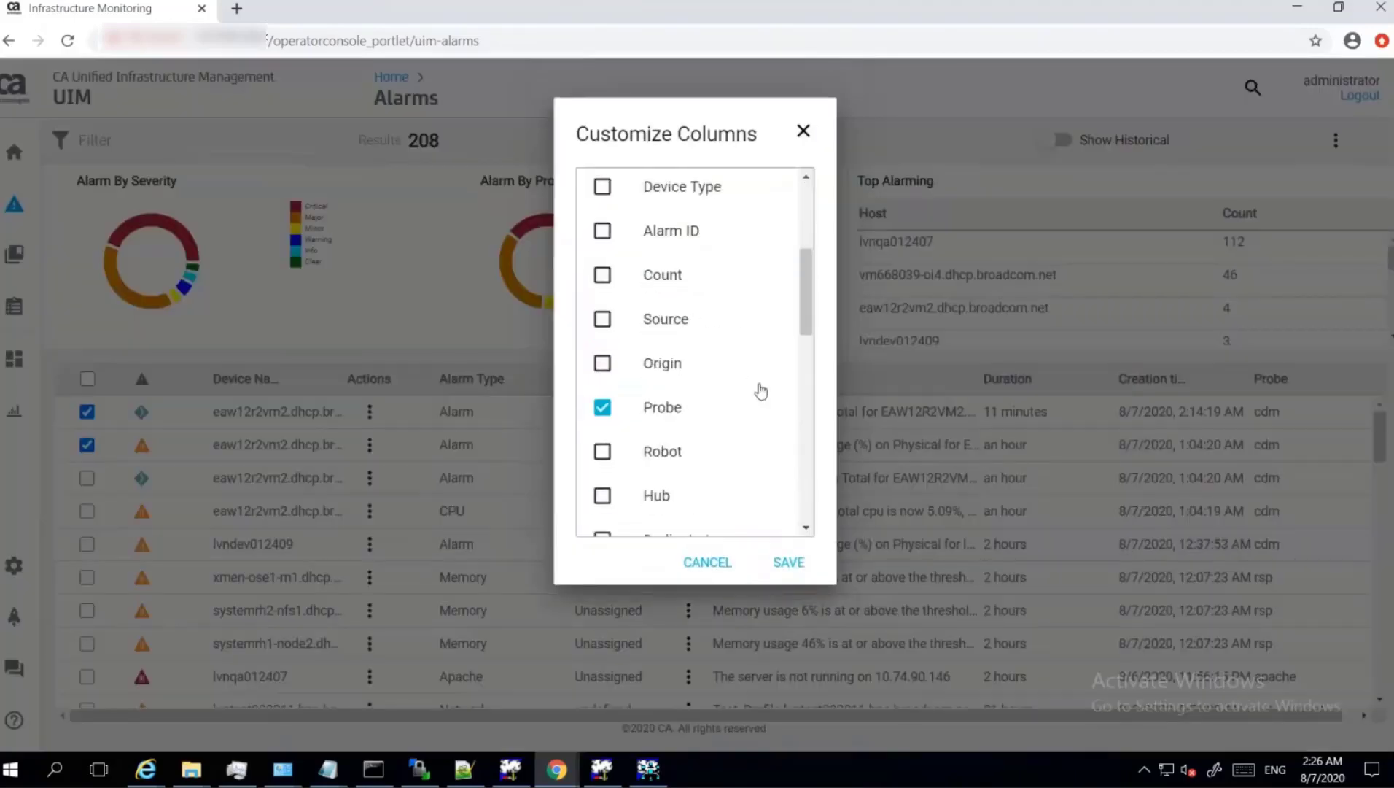
click(610, 193)
scroll(719, 475, down, 4)
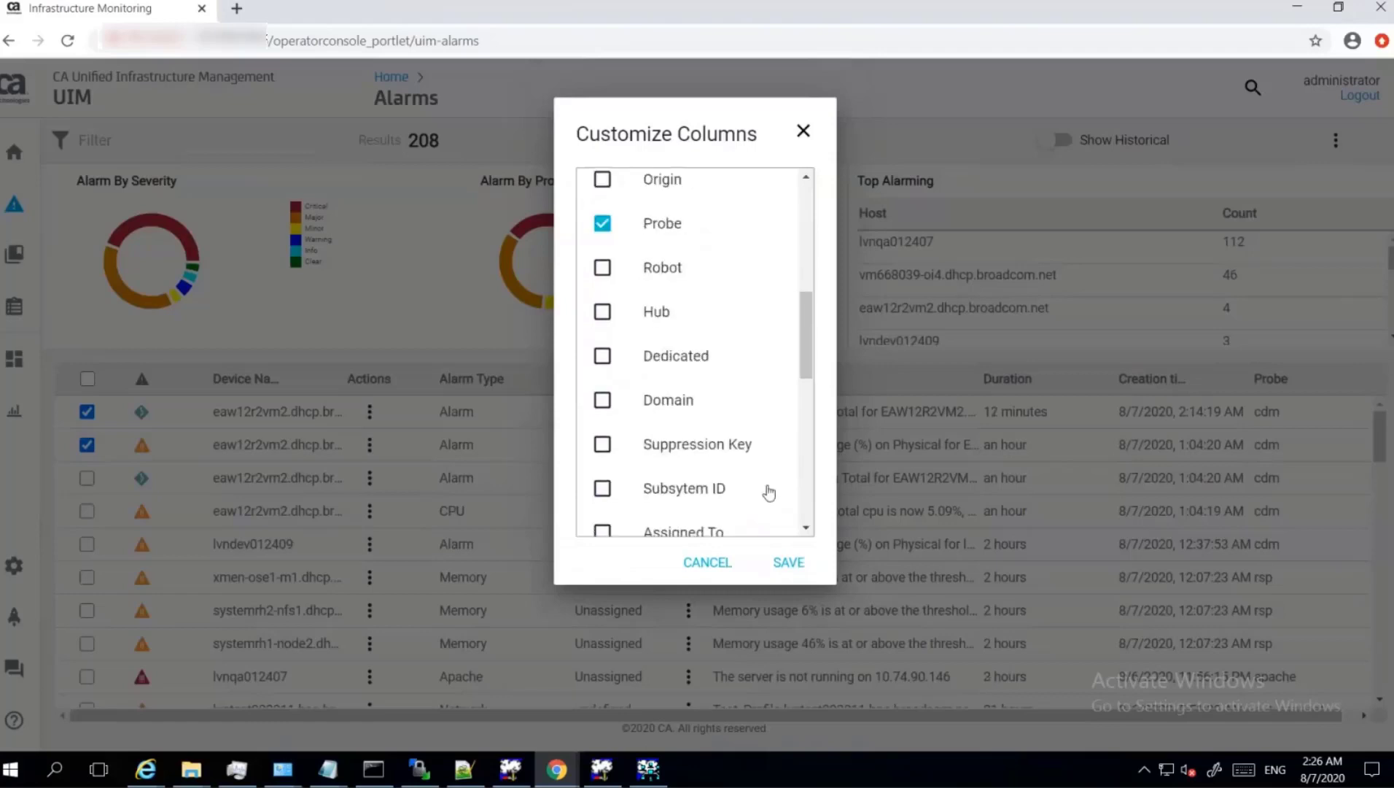
click(823, 558)
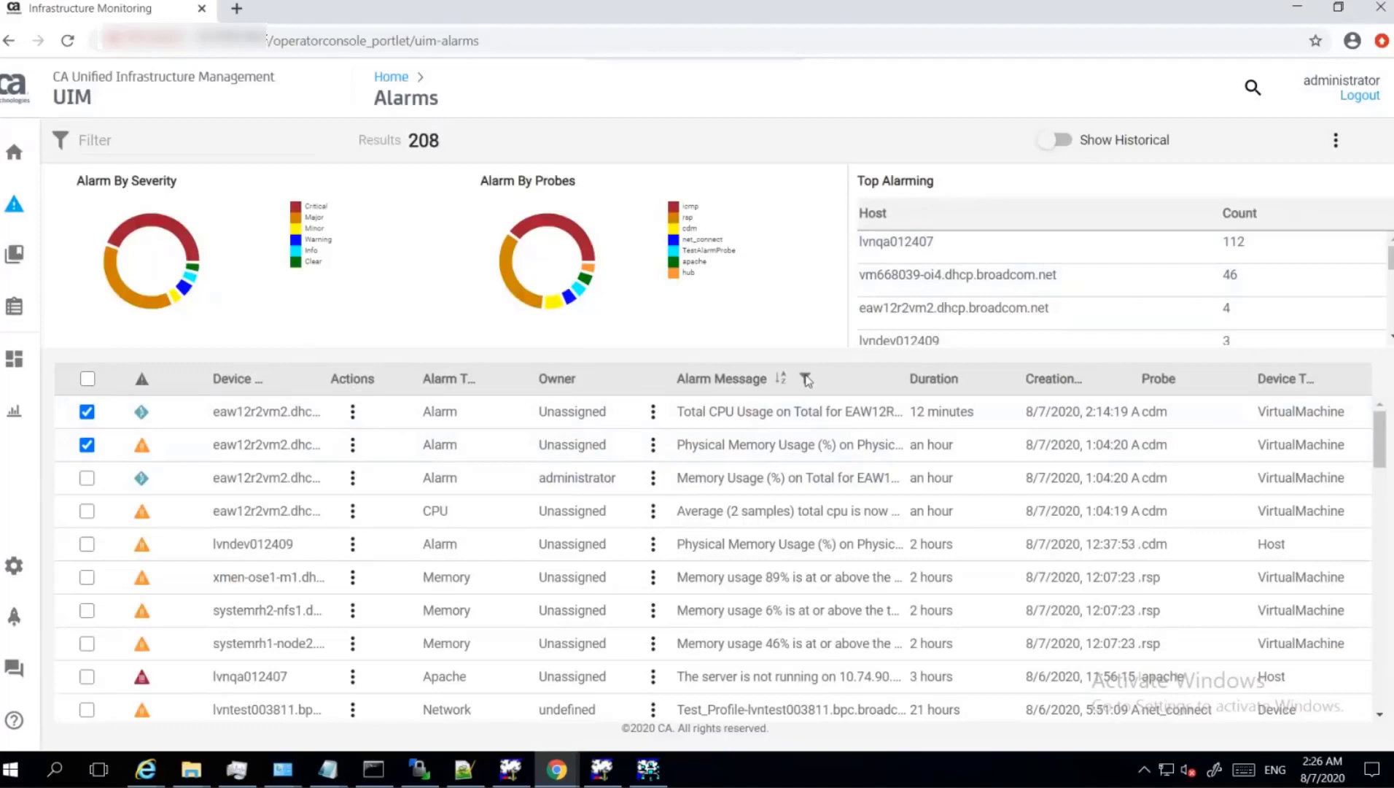
Step: Filter the alarm list to alarm messages containing "mem" and device names containing "ea"
click(807, 380)
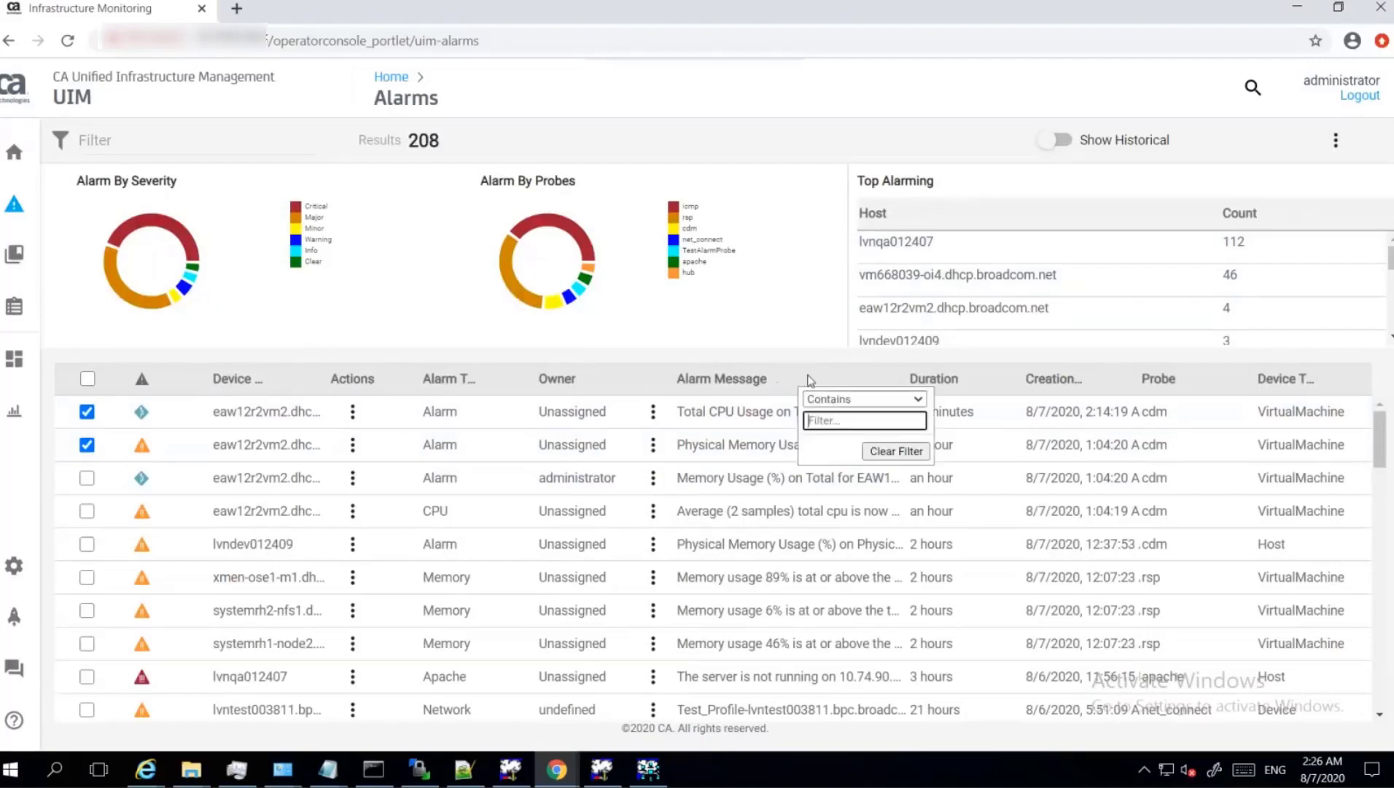
text(mem)
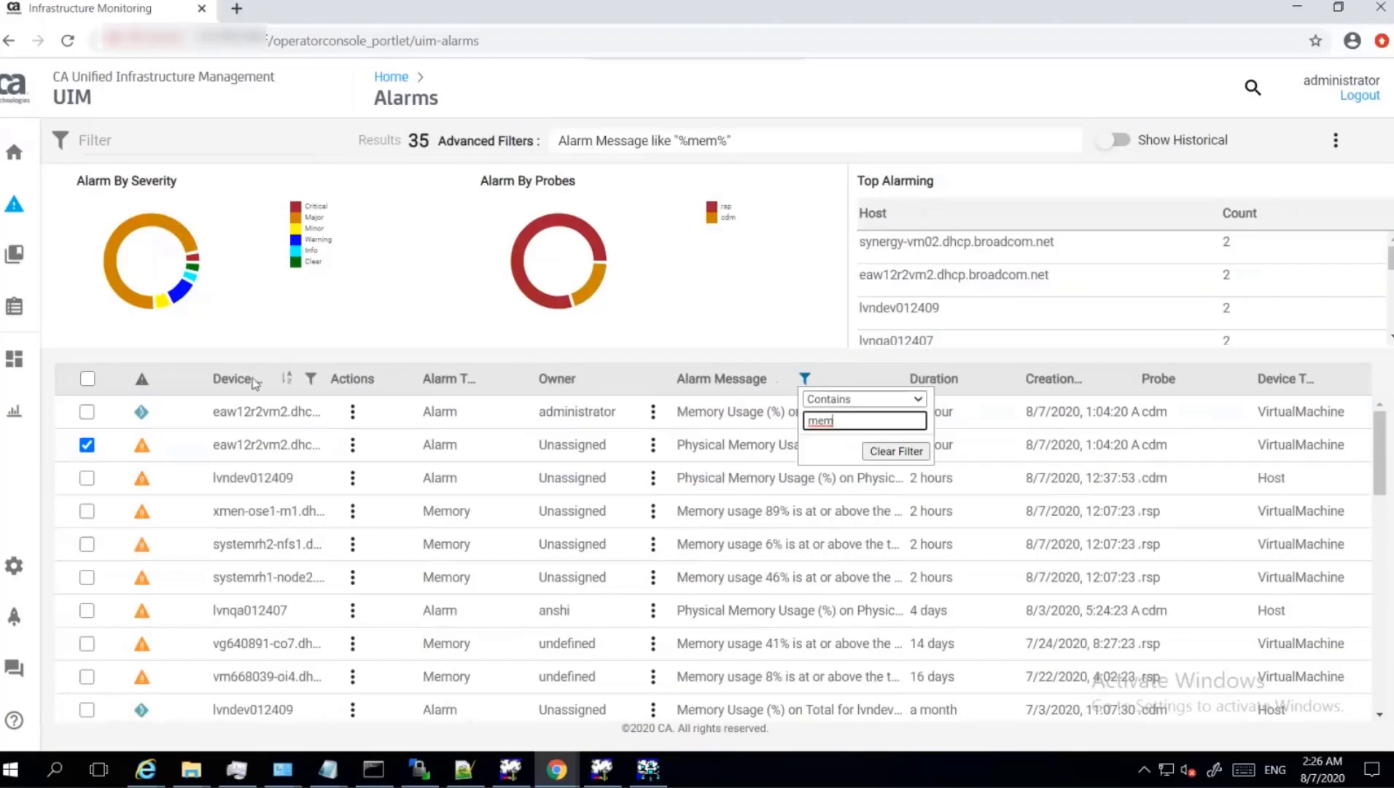
click(311, 378)
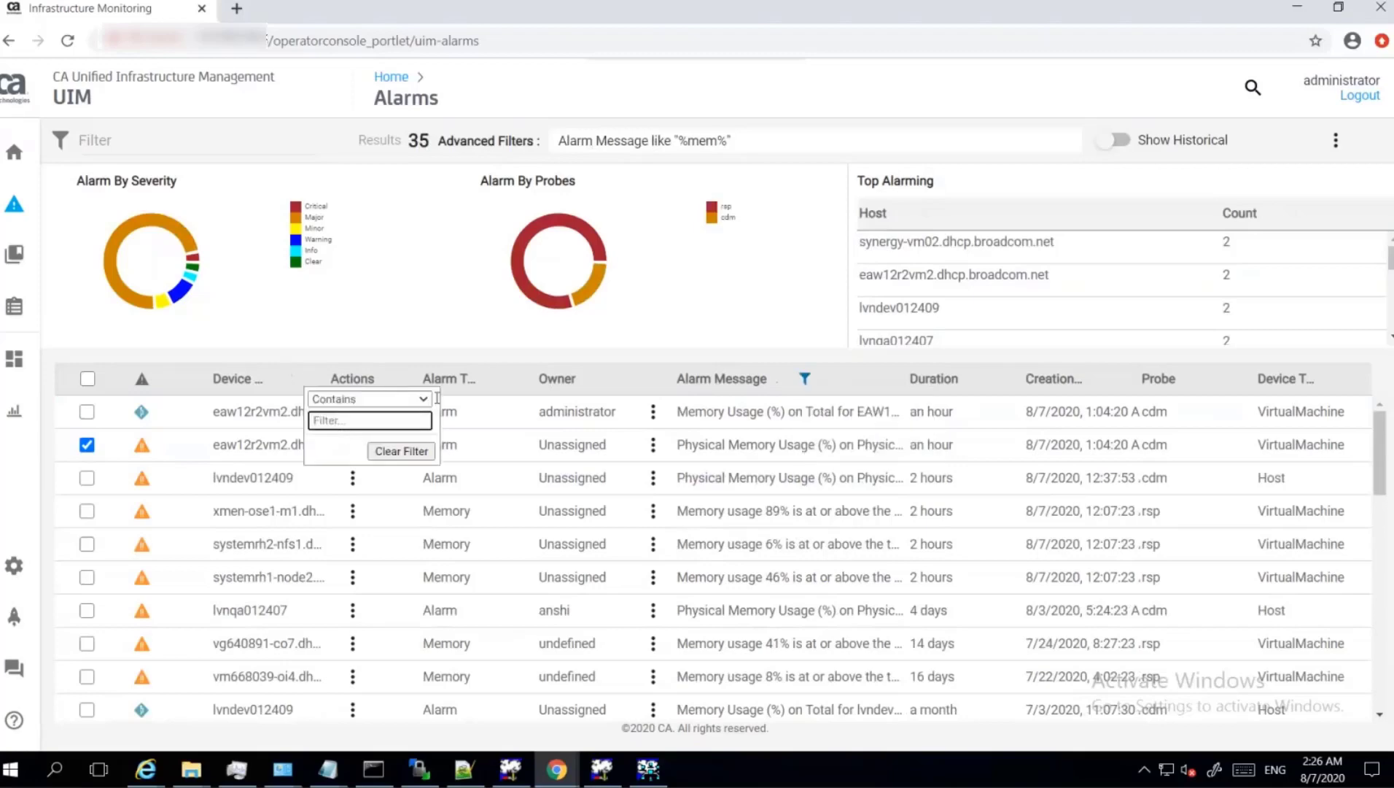
text(ea)
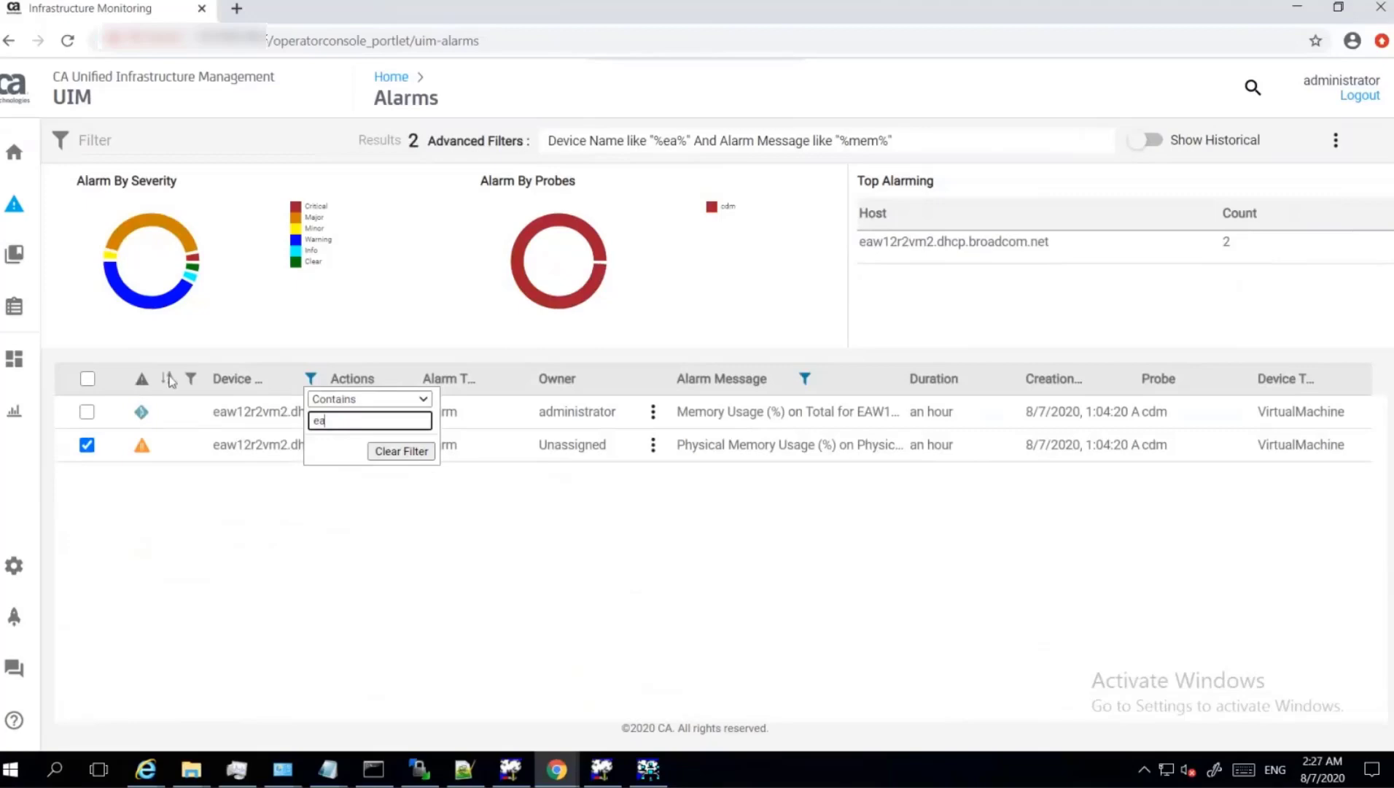
Step: Restrict the filtered alarms to Major severity only and review the full list of applied filters
click(190, 379)
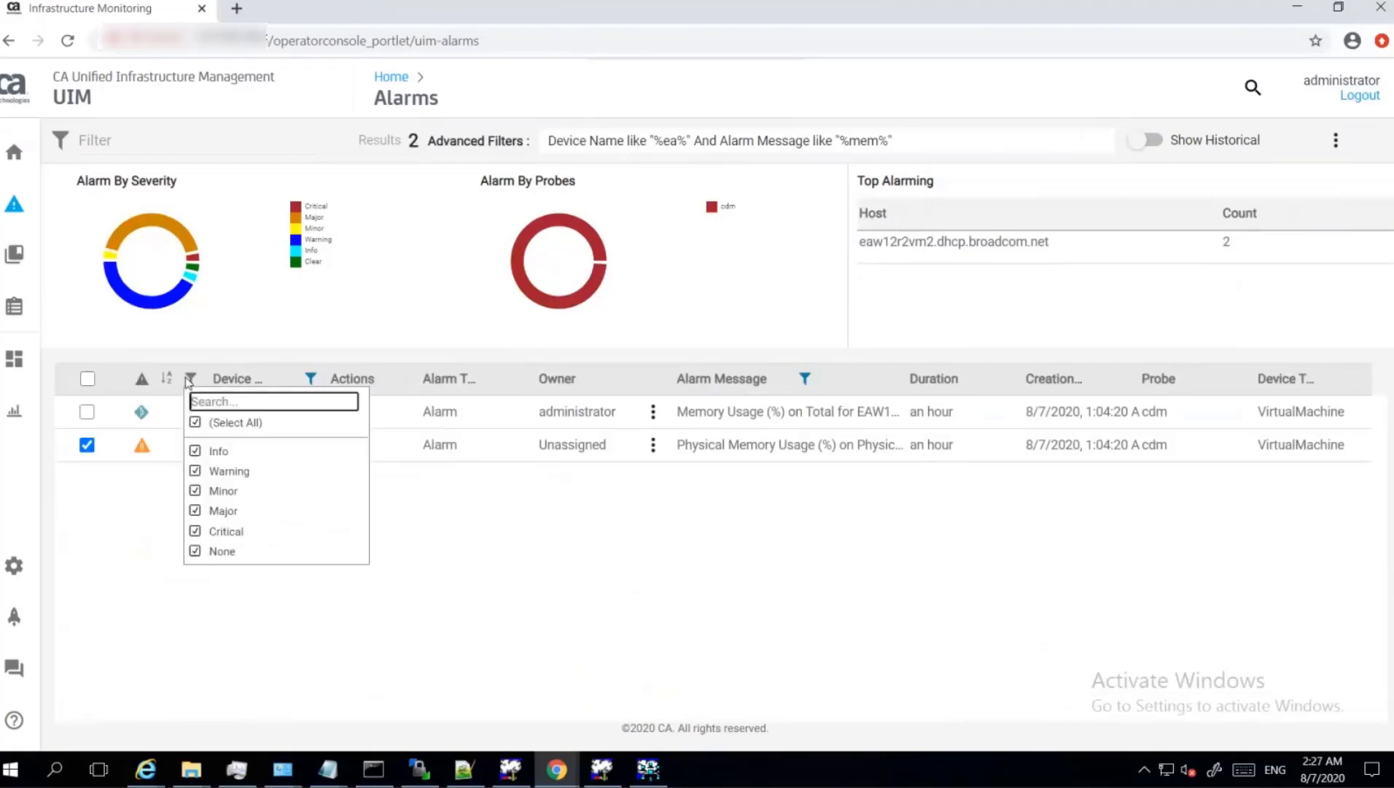
click(208, 424)
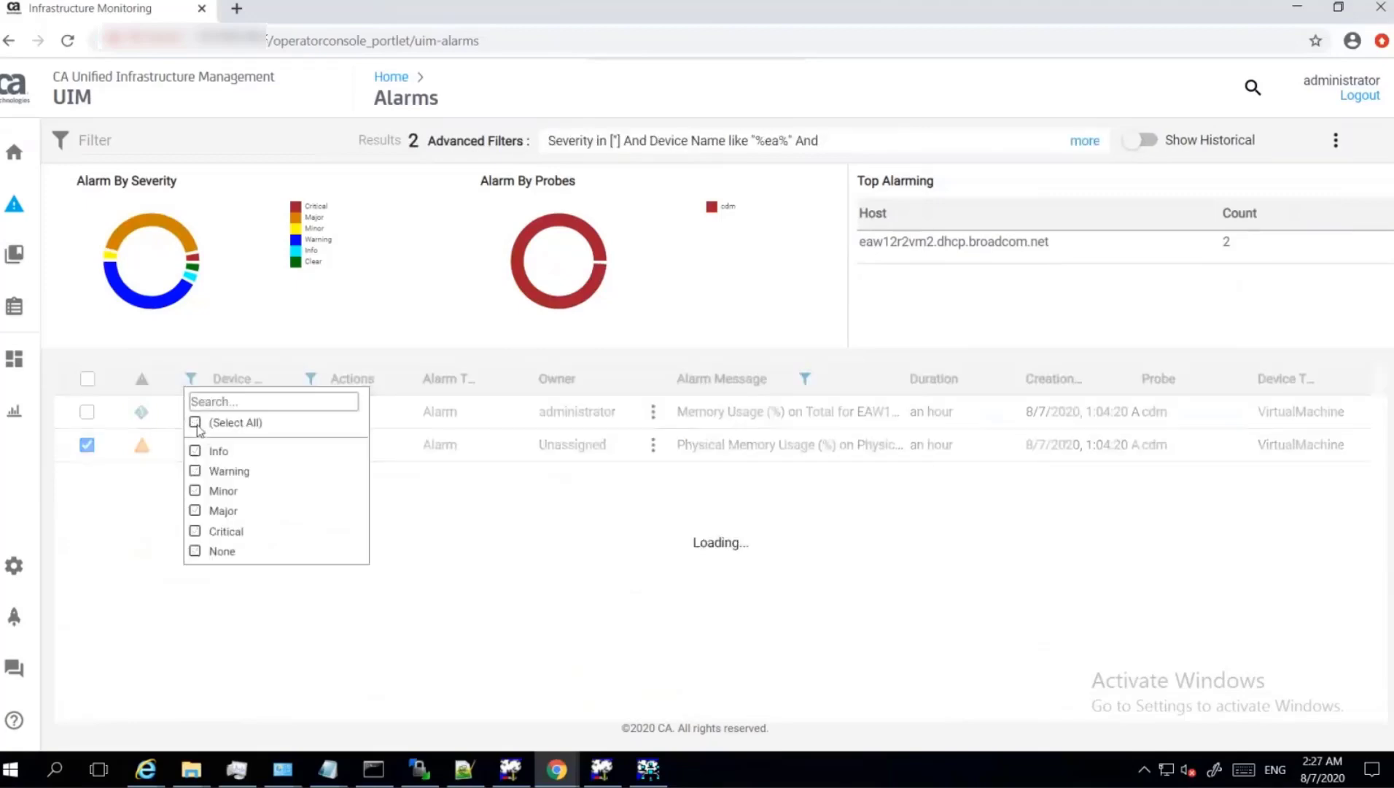
click(214, 514)
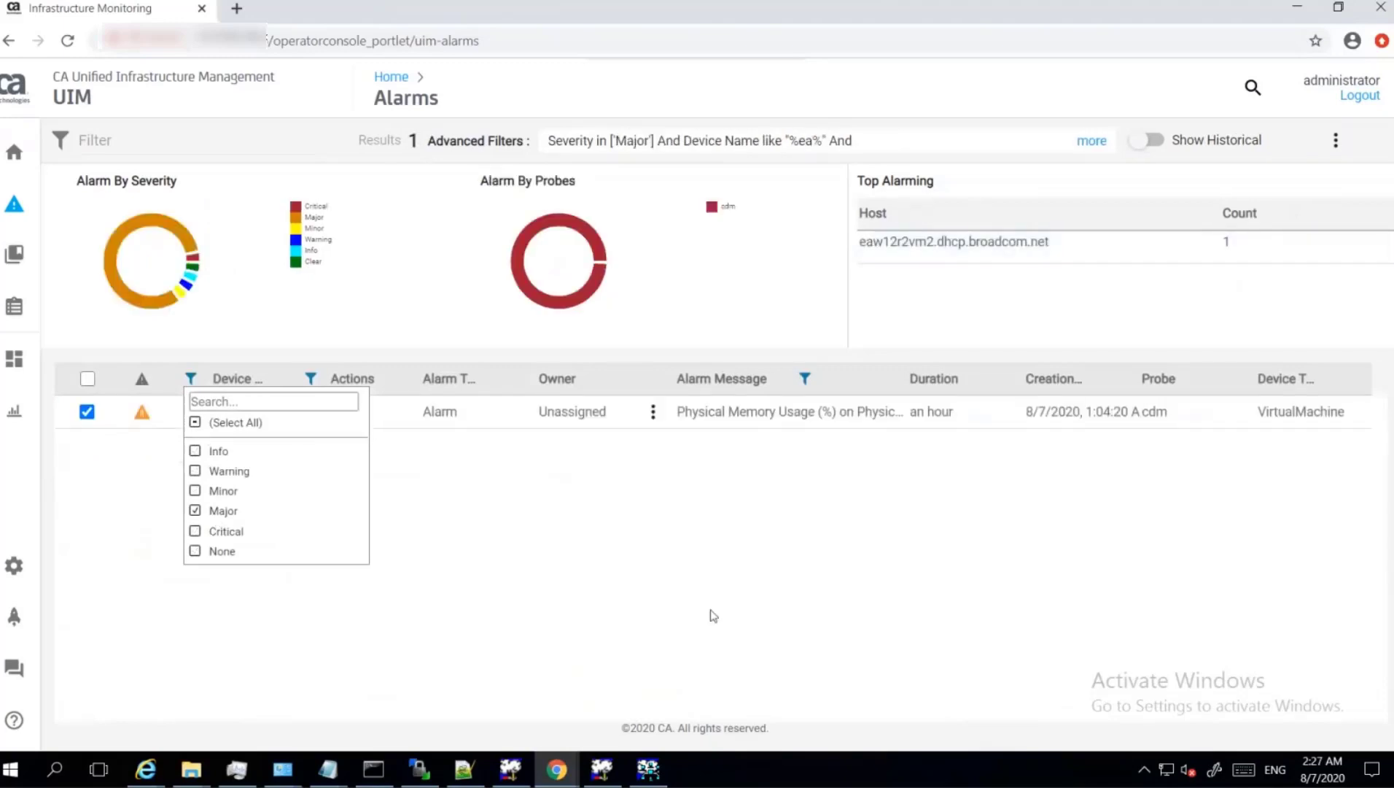
click(548, 343)
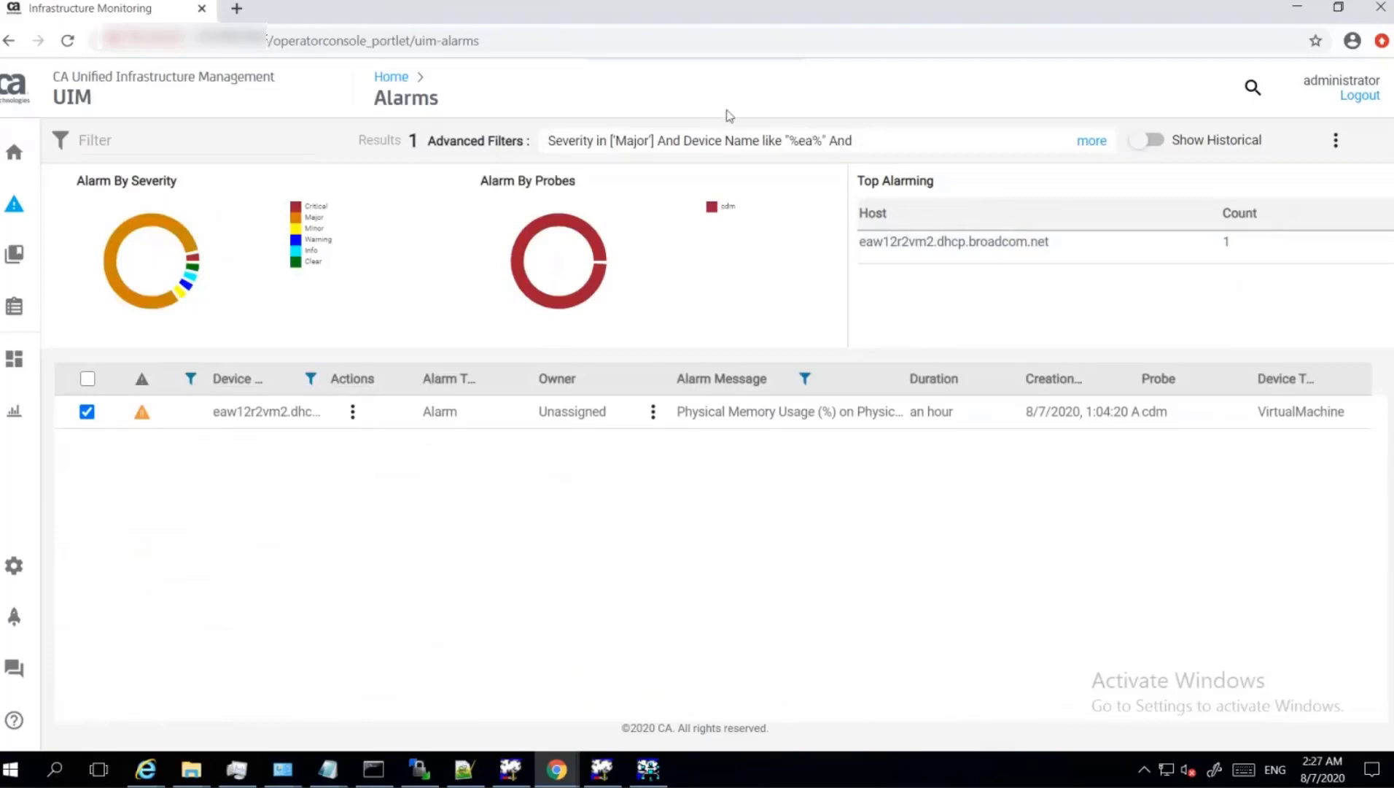
click(1099, 146)
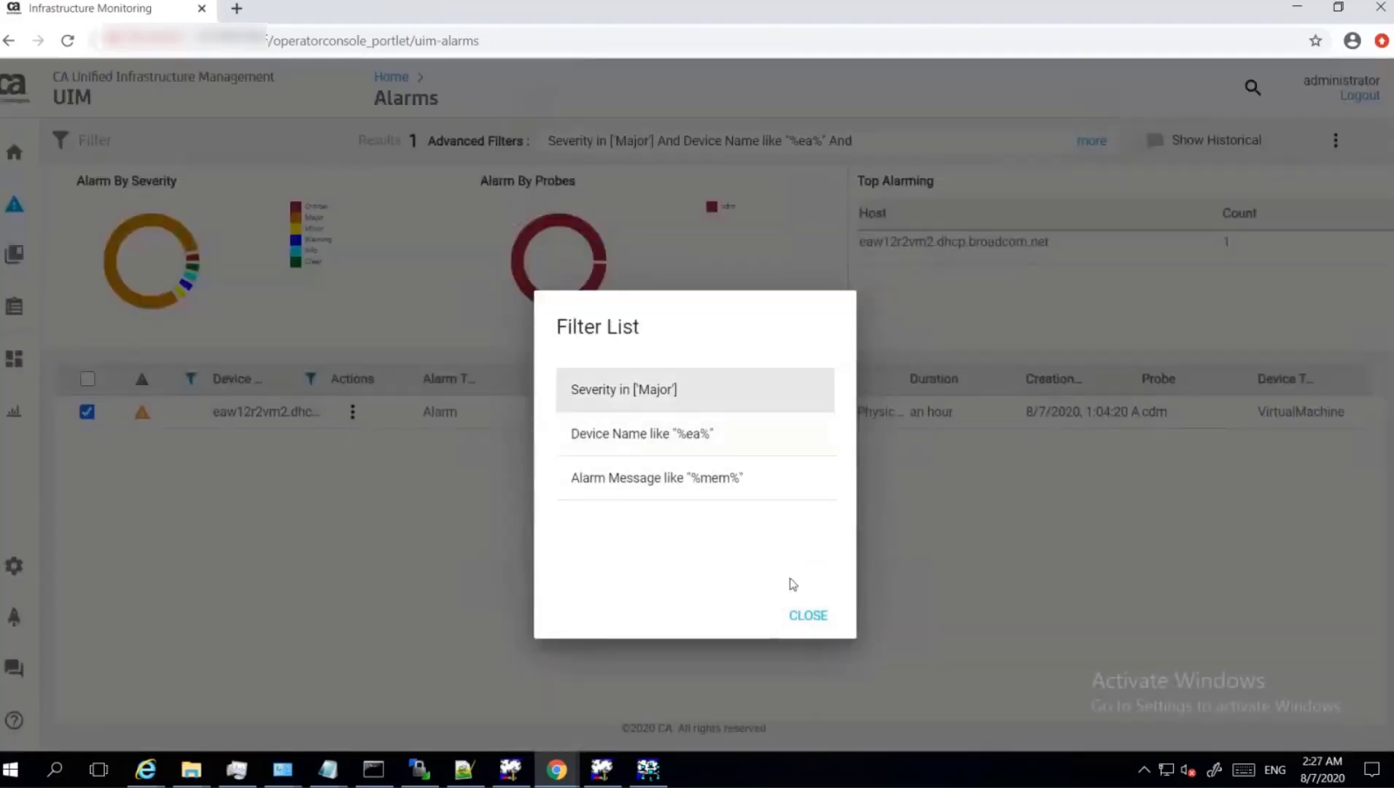
click(819, 625)
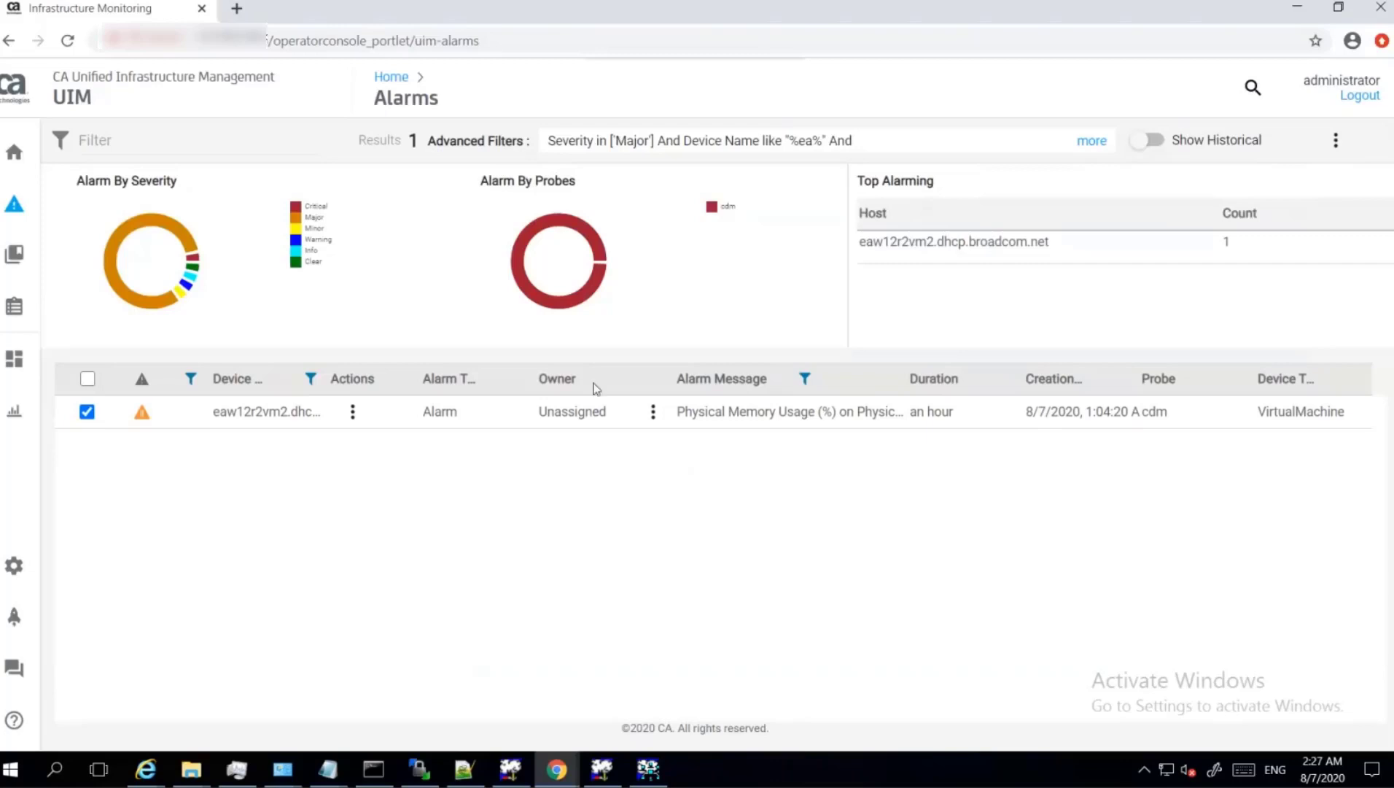
Step: Remove the severity and device name filters, and check the matching operators offered for device names
click(189, 379)
click(196, 424)
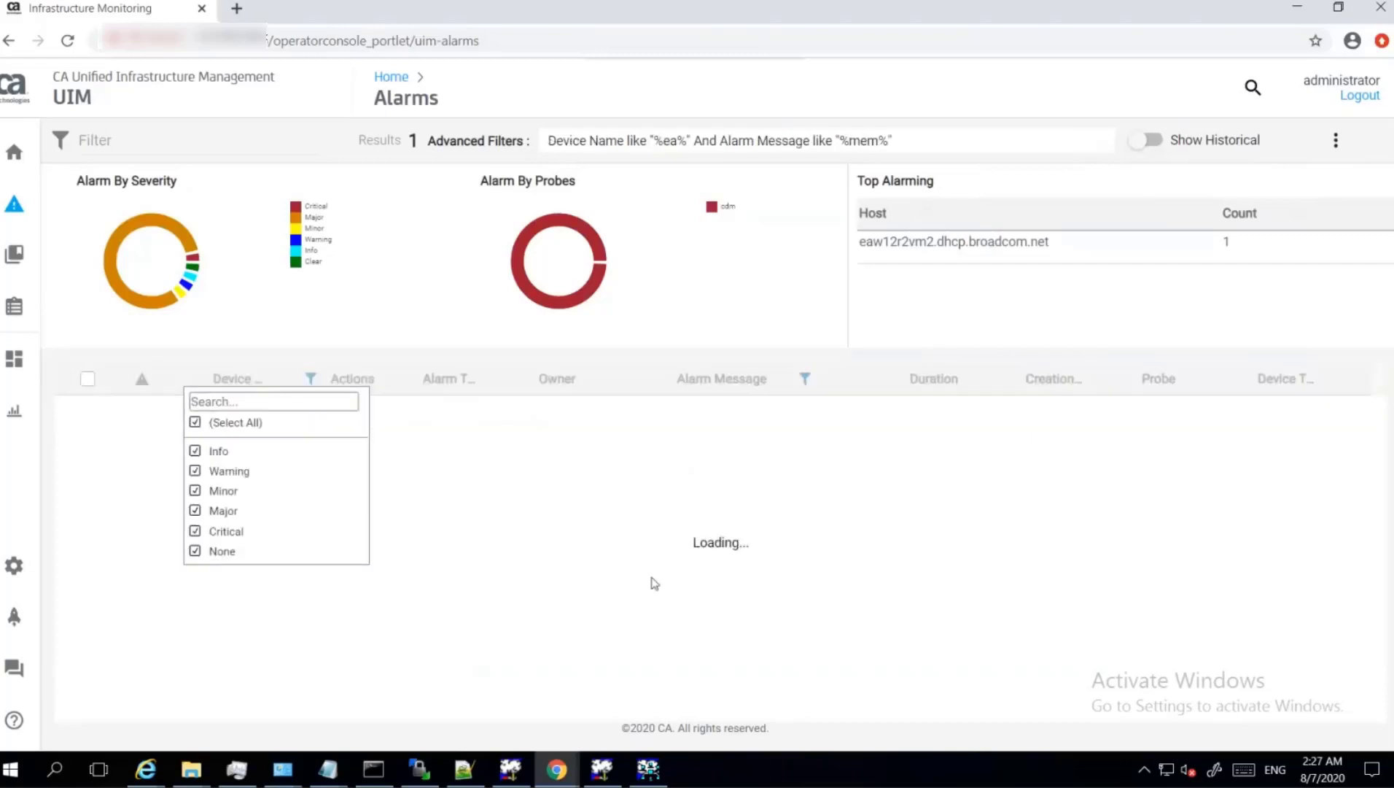
click(310, 378)
click(423, 453)
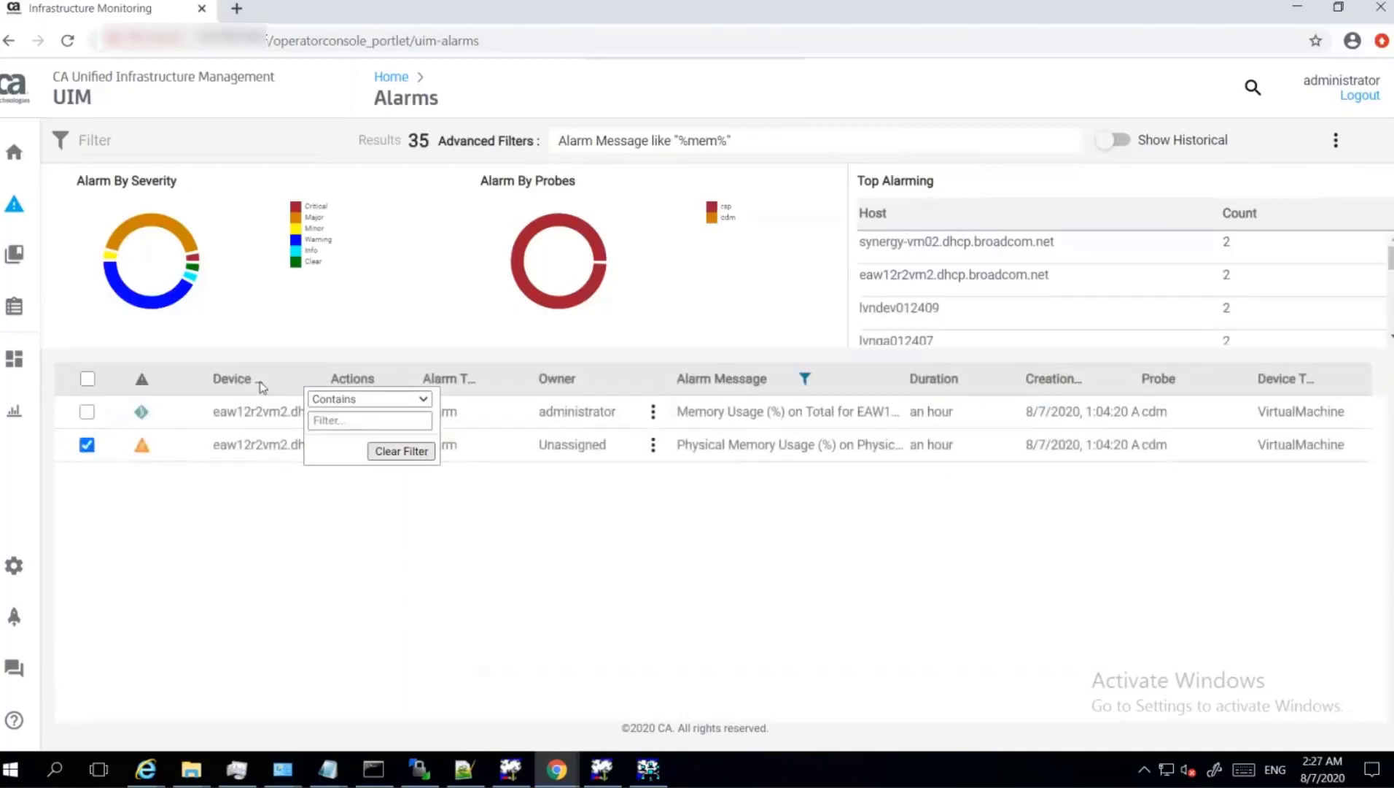
click(343, 399)
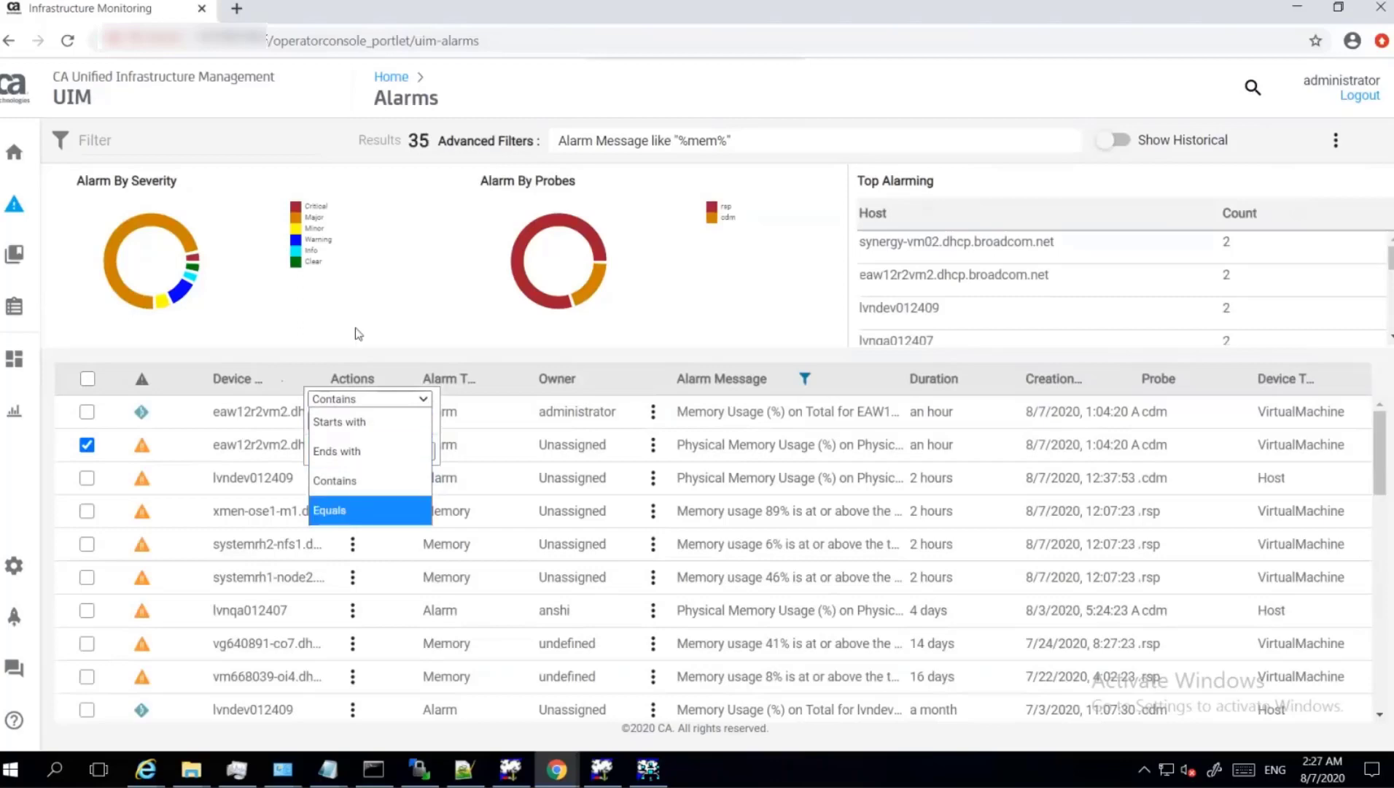
click(362, 307)
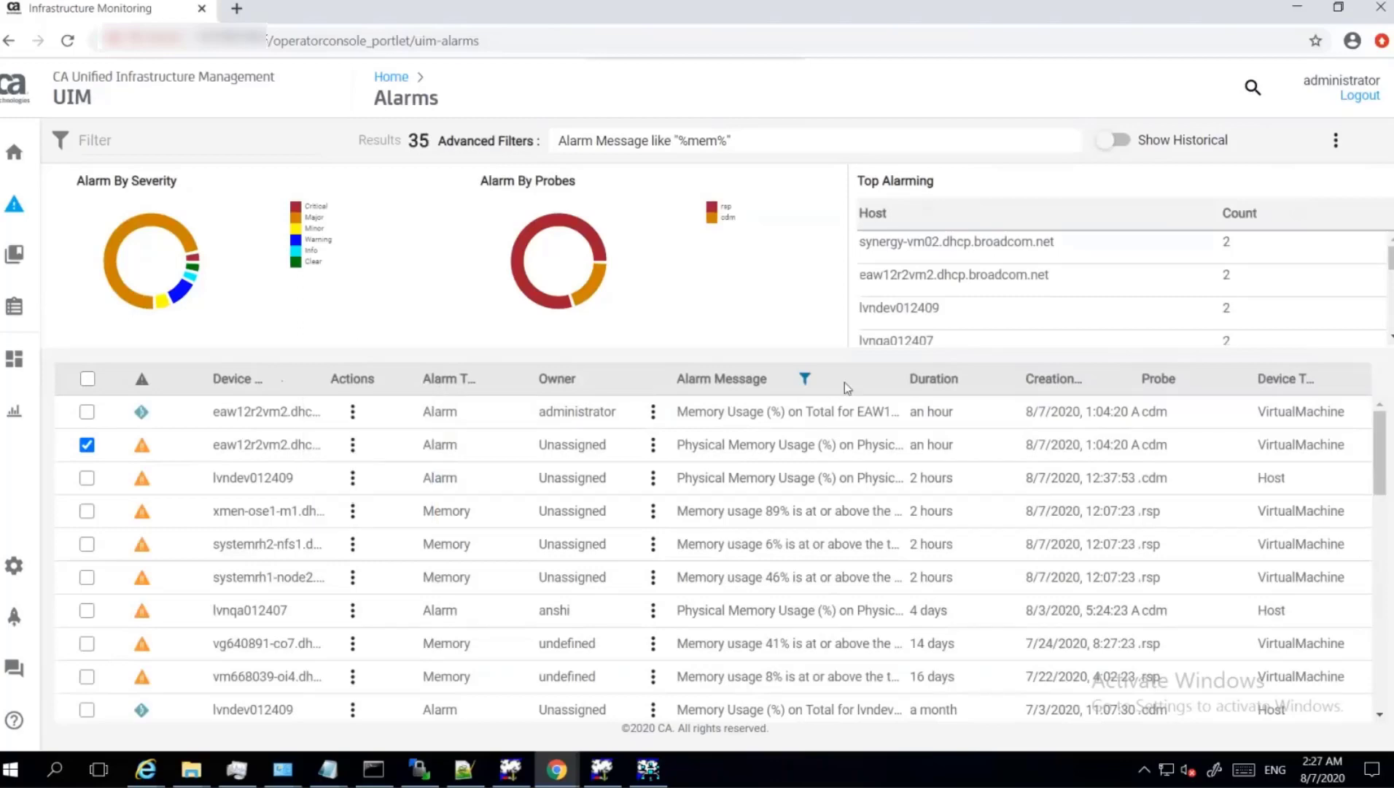
Step: Show historical alarms and open the details of the first ddw12vm1 memory usage alarm
click(1116, 146)
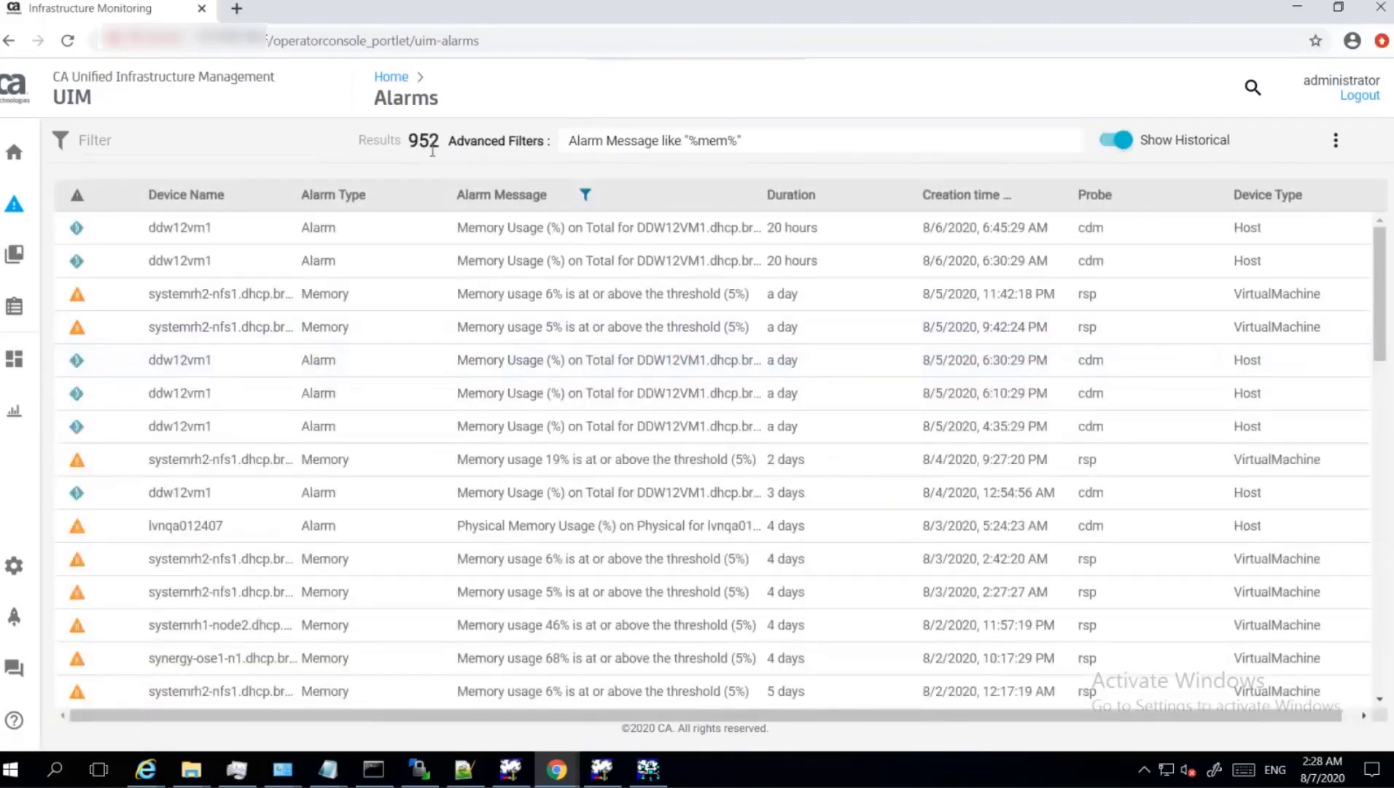
click(846, 293)
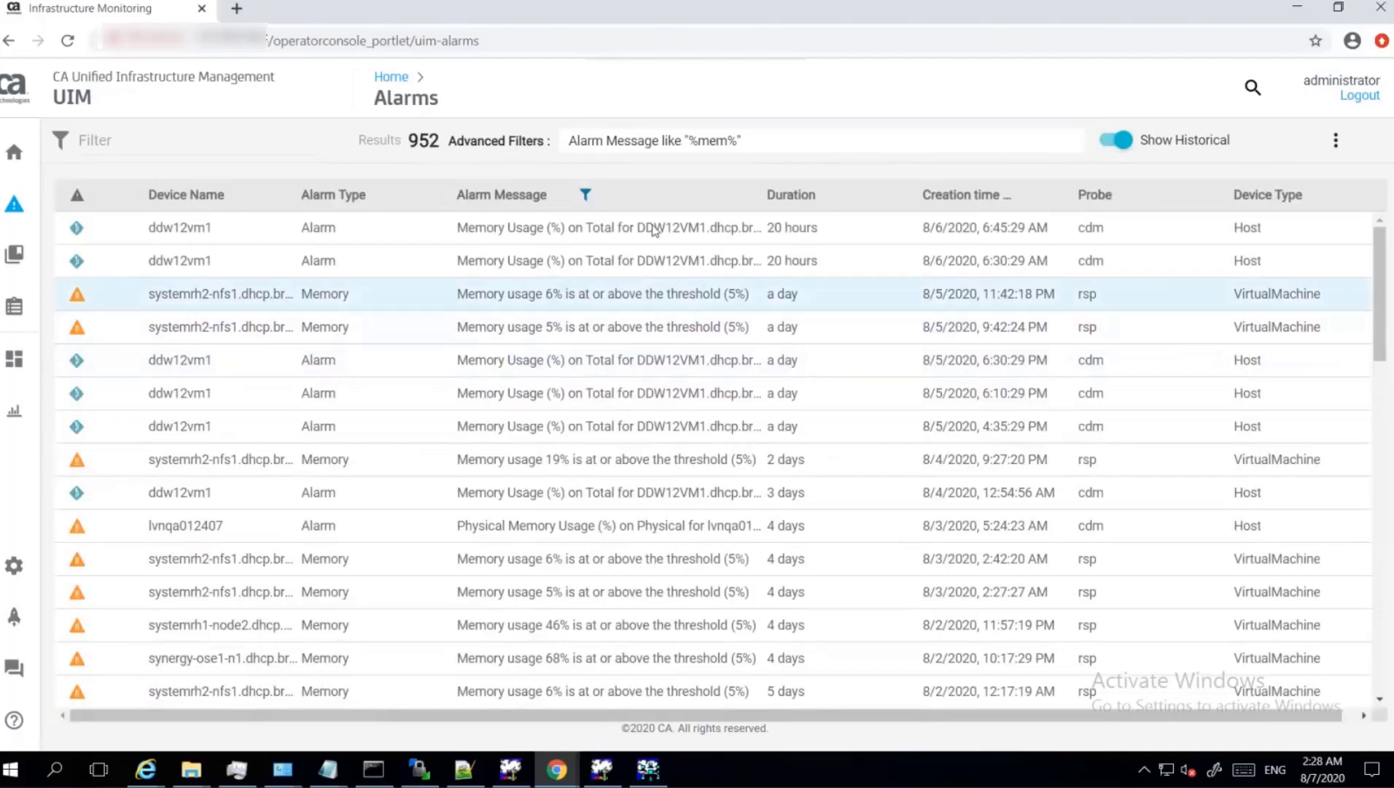
click(654, 231)
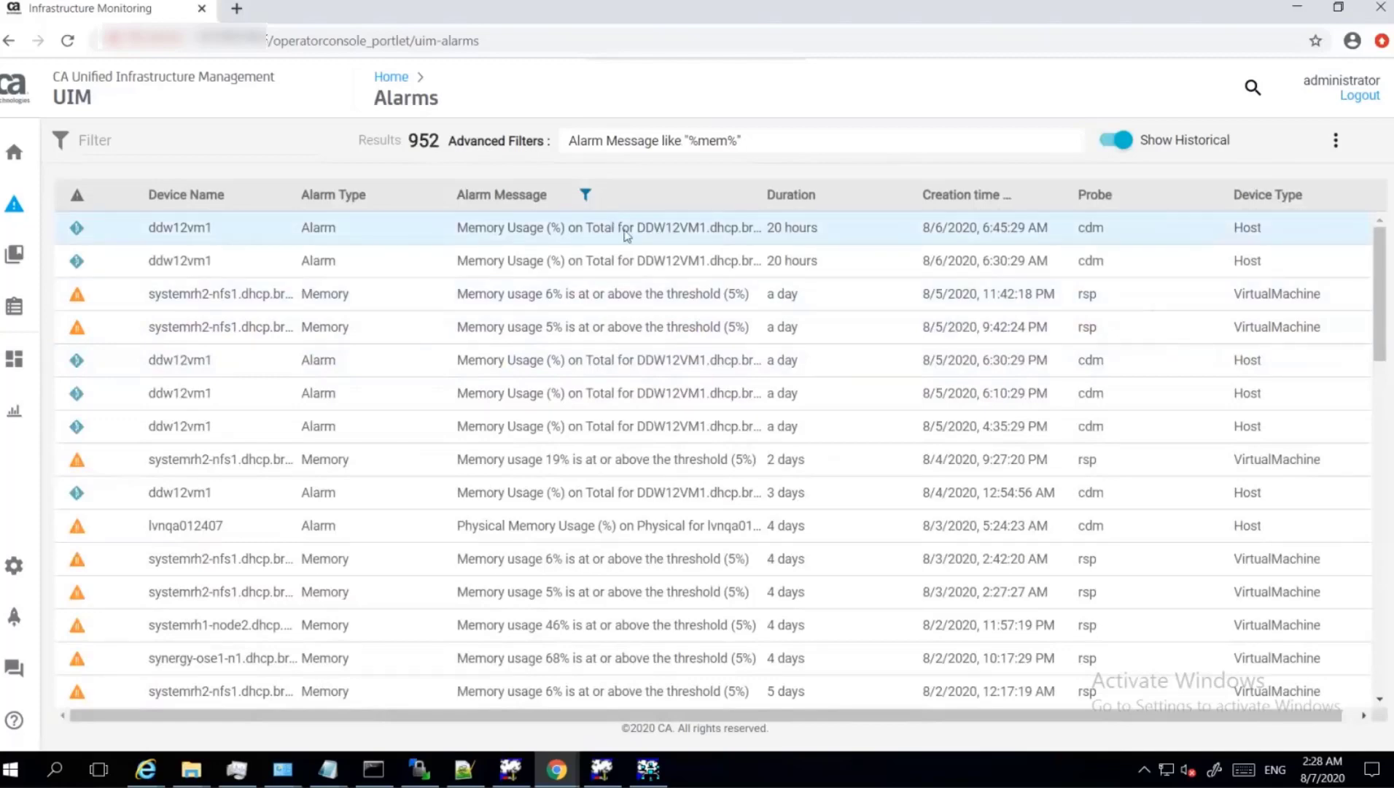
click(625, 233)
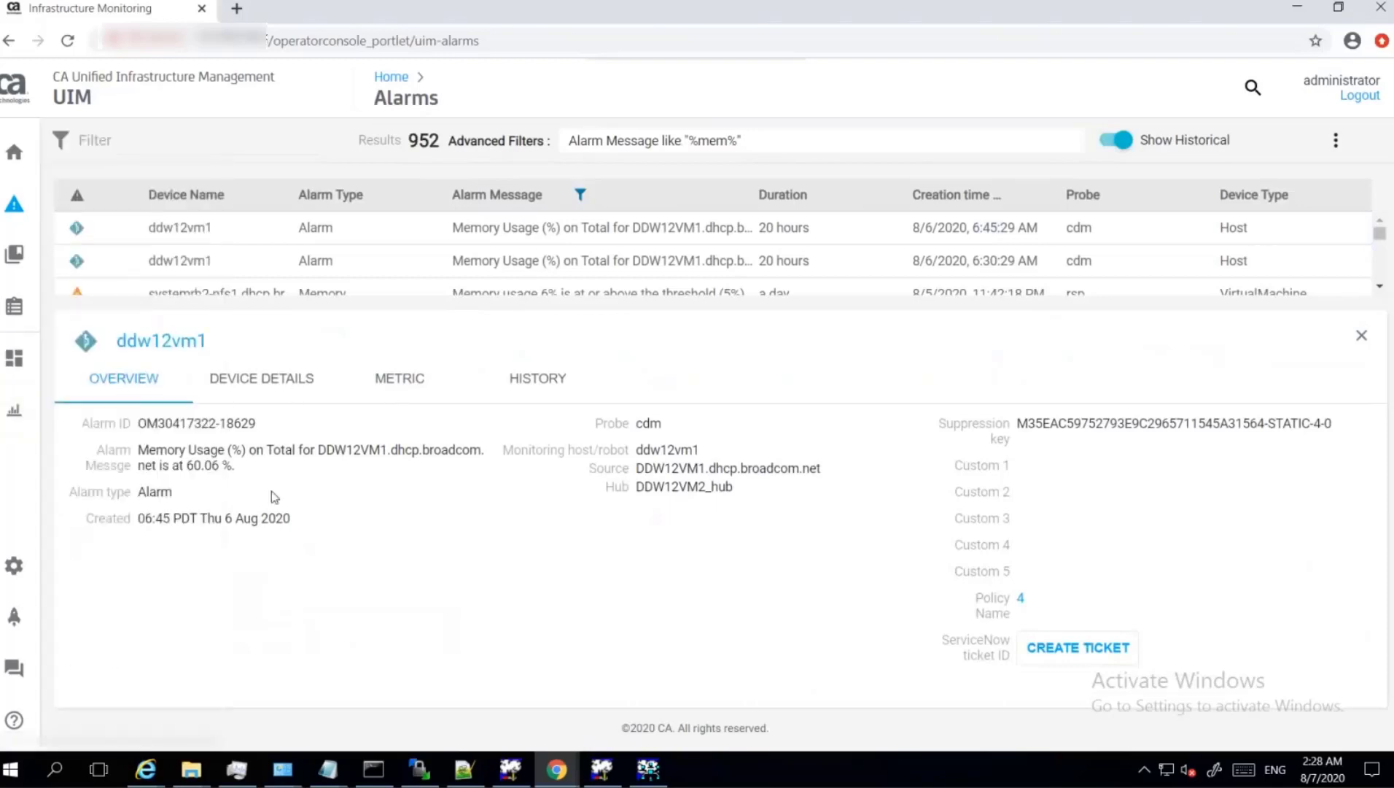
Step: Review the ddw12vm1 alarm's device details, metric chart and history, and return to the current alarms
click(271, 401)
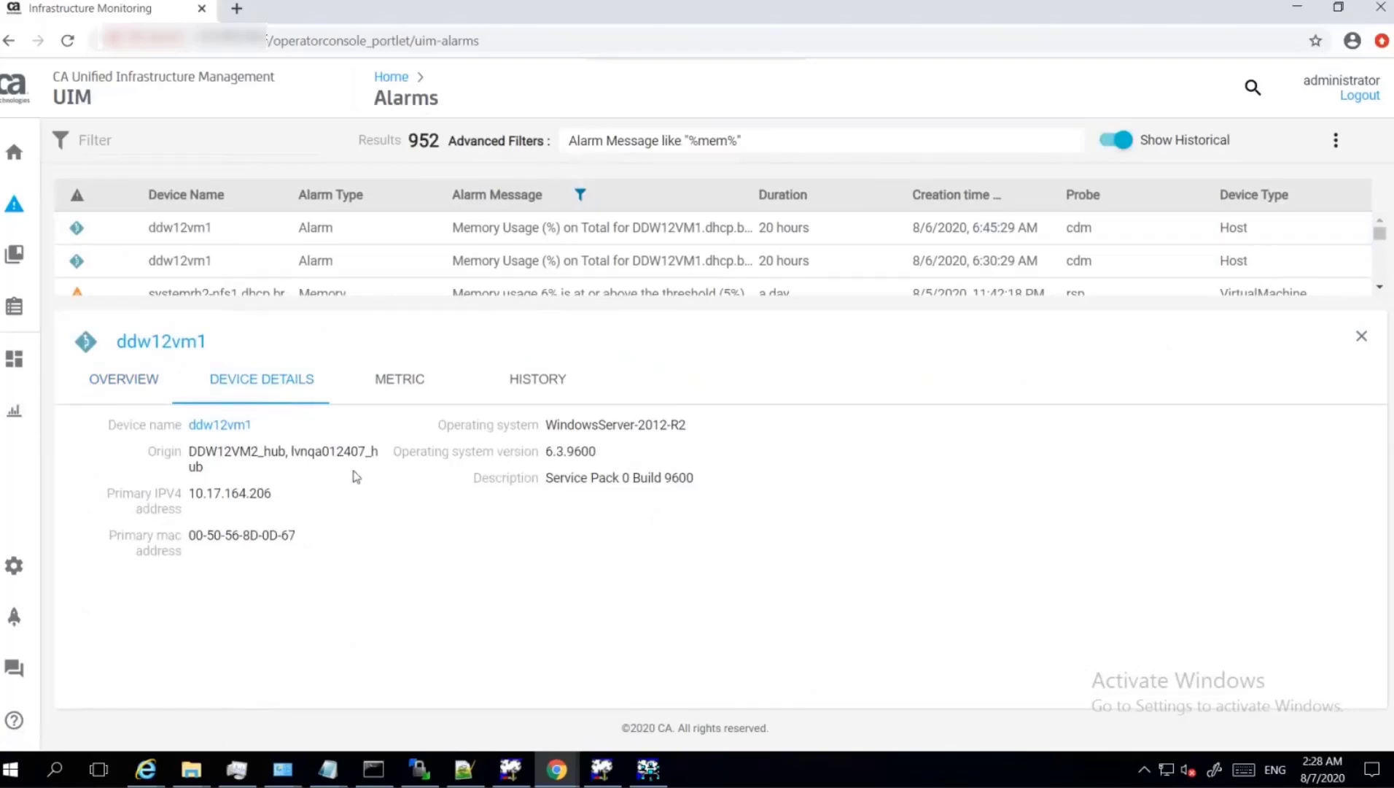
click(411, 391)
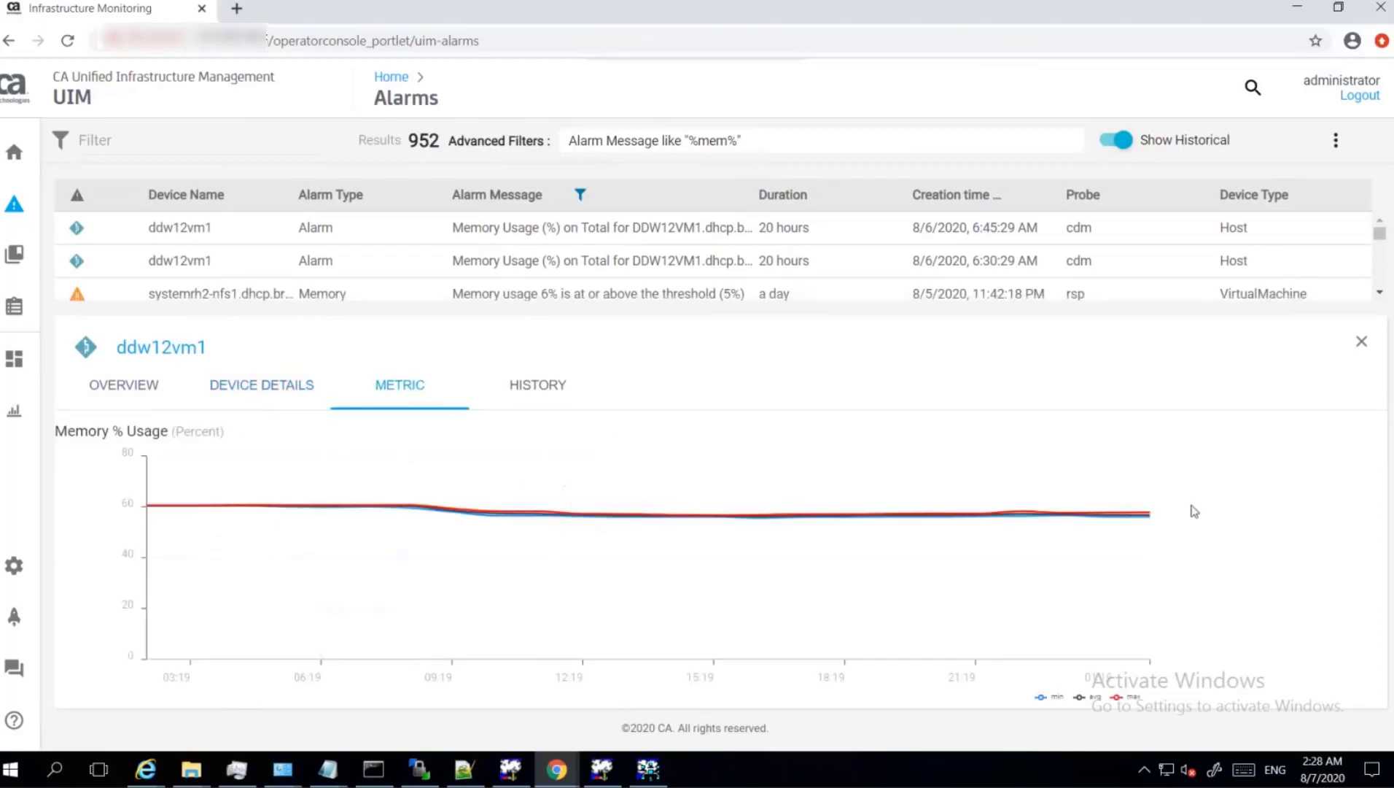
click(550, 396)
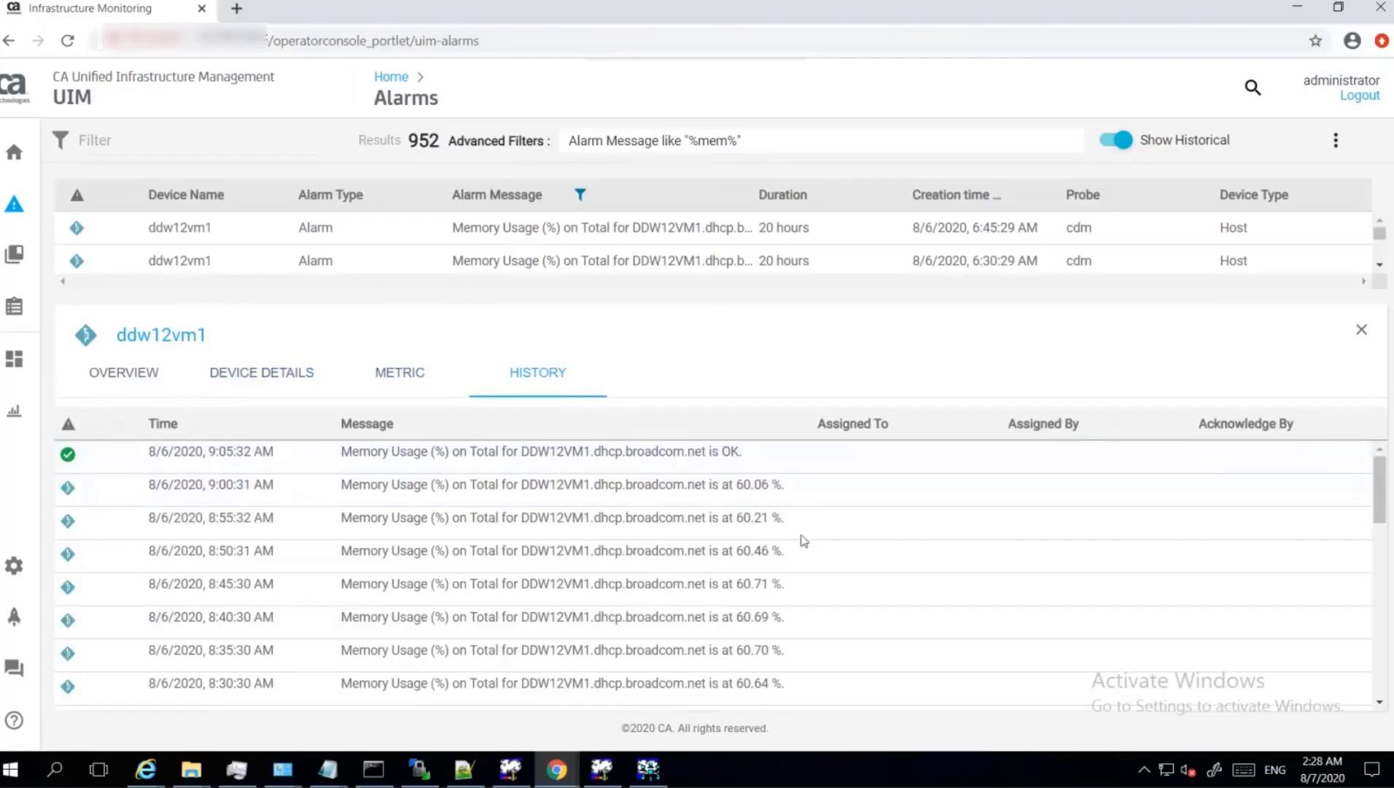
click(1361, 334)
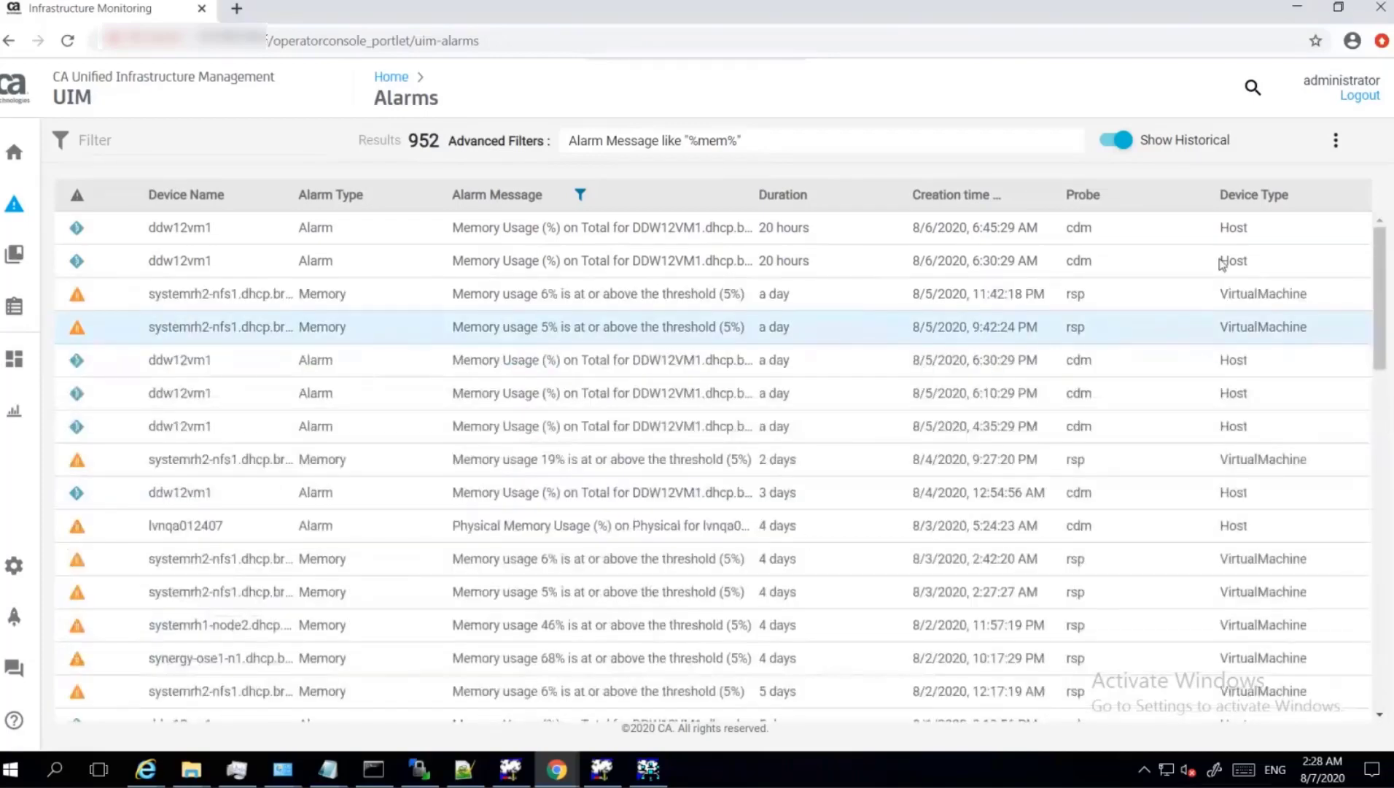
click(1119, 140)
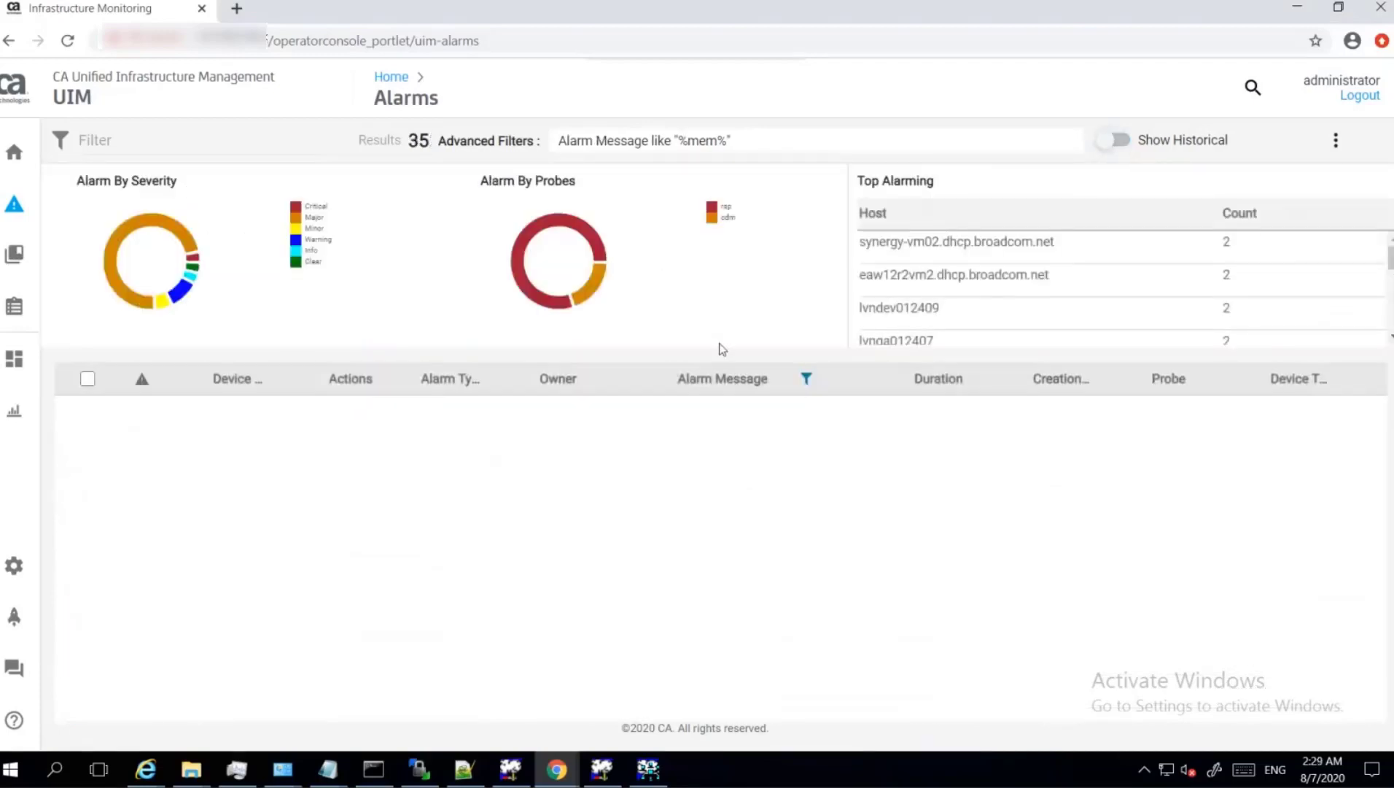